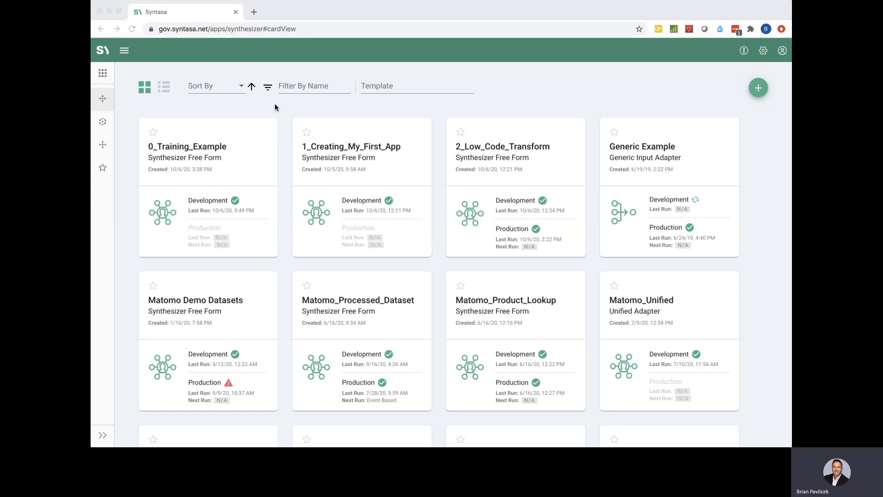
Step: Open the development workflow of the 0_Training_Example app
click(247, 150)
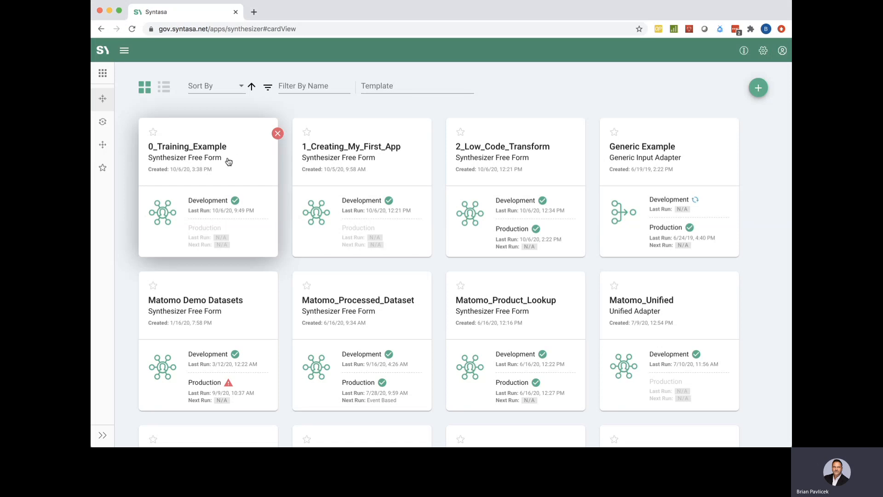
click(228, 158)
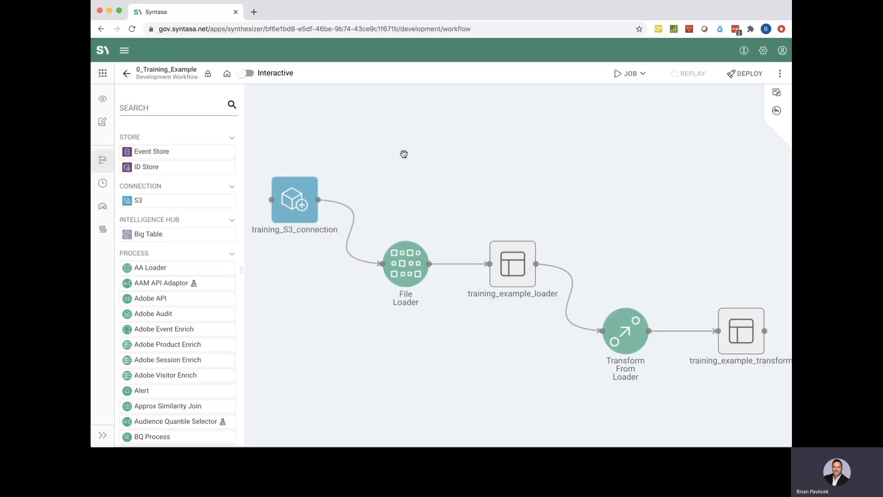
scroll(427, 155, down, 2)
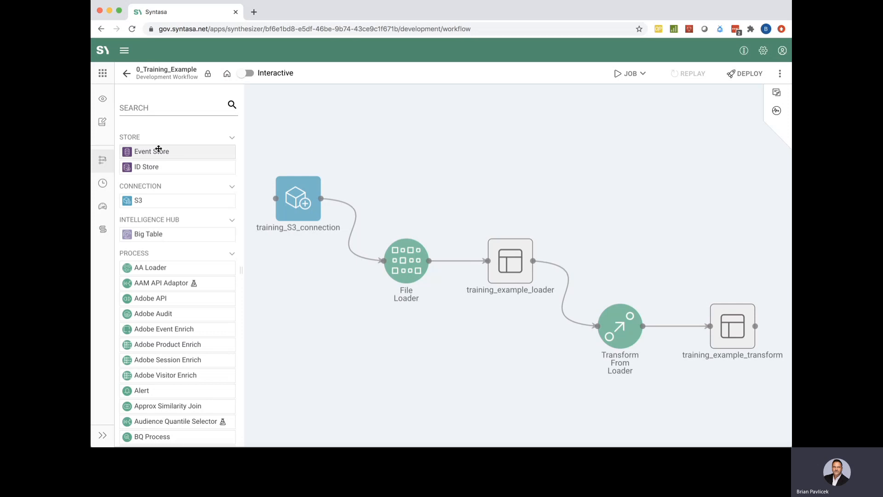
mouse_move(108, 145)
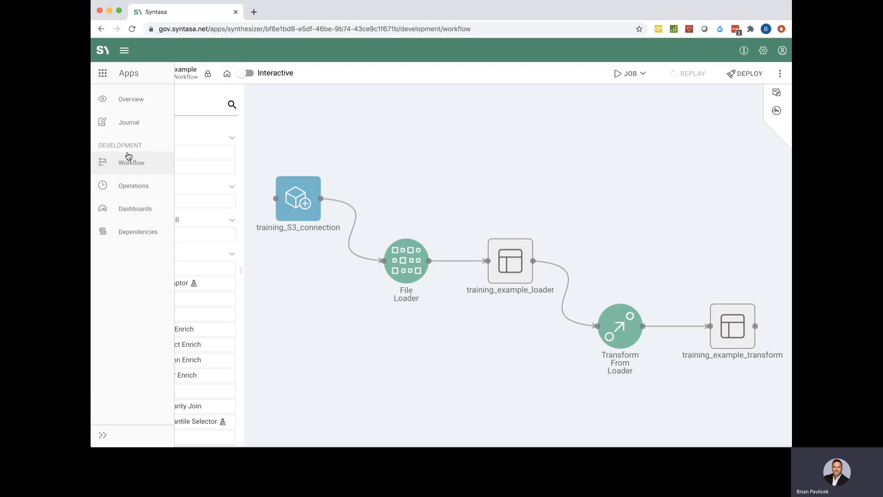
drag(98, 145, 144, 148)
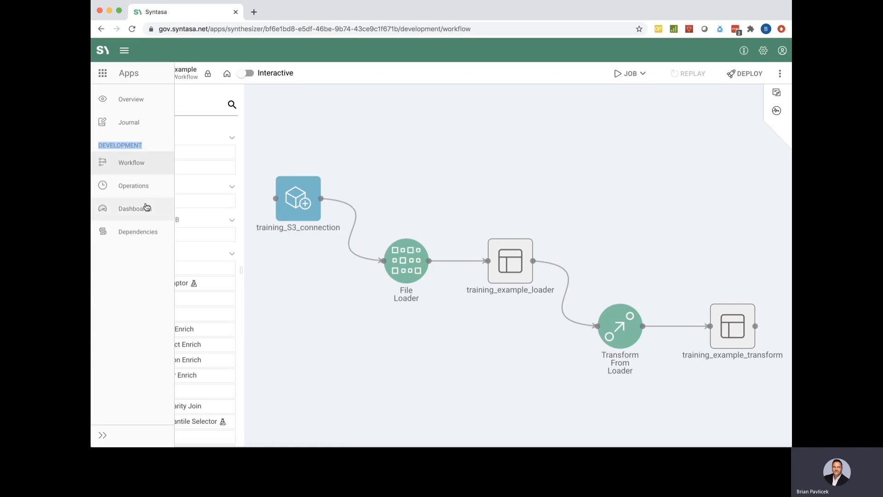
click(150, 146)
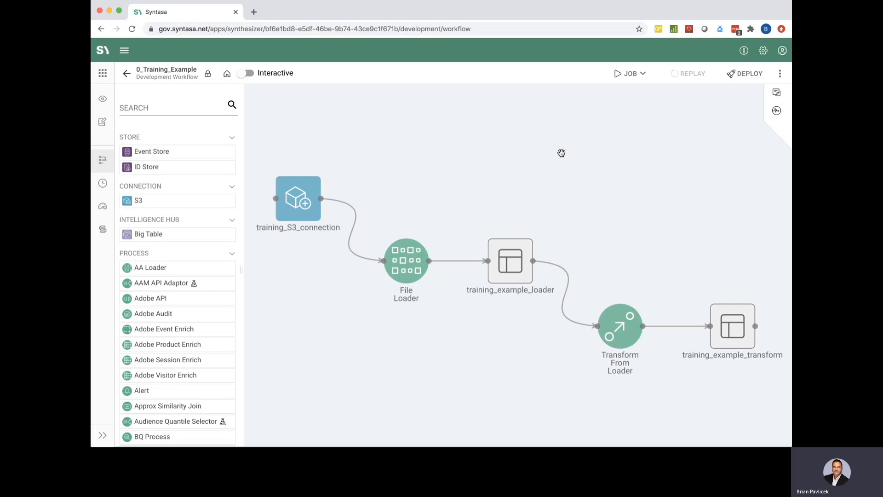
Step: Start the deployment of the workflow and review the column changes of the training_example_loader table
mouse_move(106, 247)
click(747, 74)
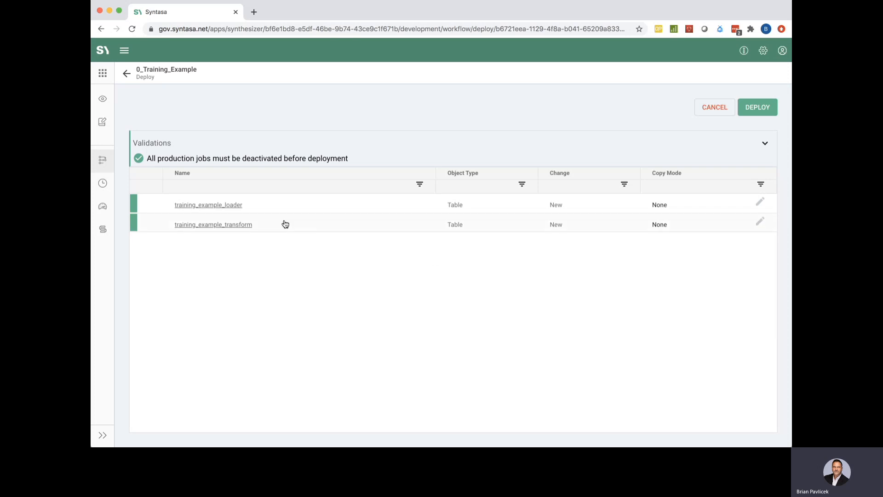
click(220, 206)
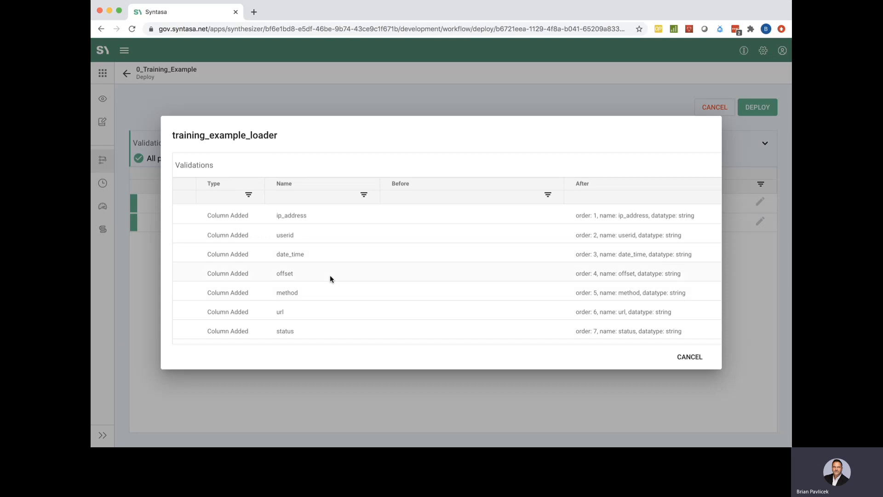
scroll(329, 276, down, 5)
scroll(330, 275, up, 5)
scroll(613, 321, down, 5)
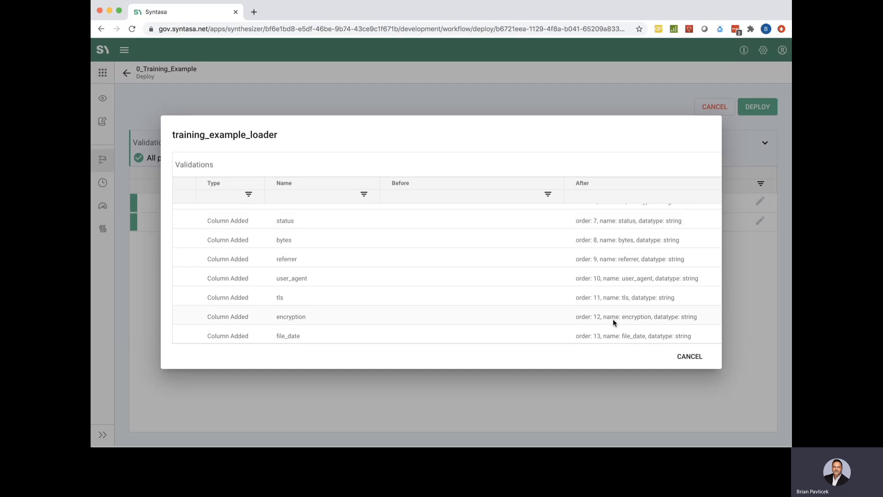
scroll(613, 320, up, 5)
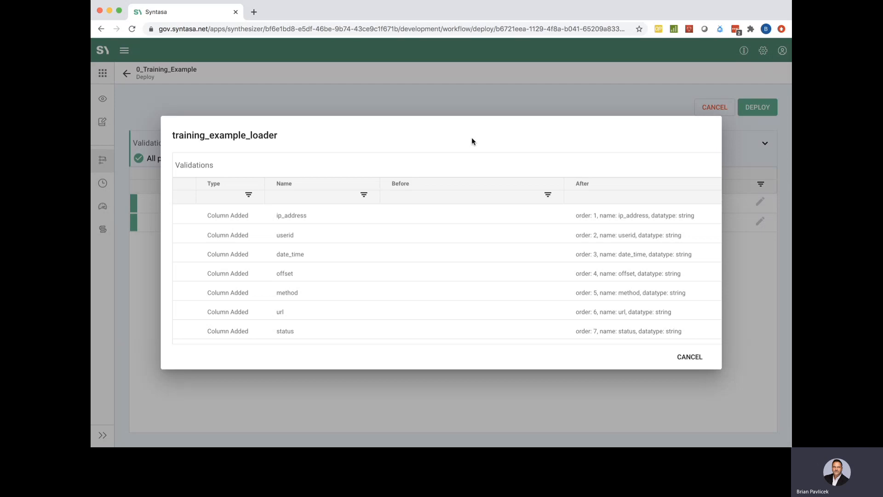
scroll(602, 286, down, 5)
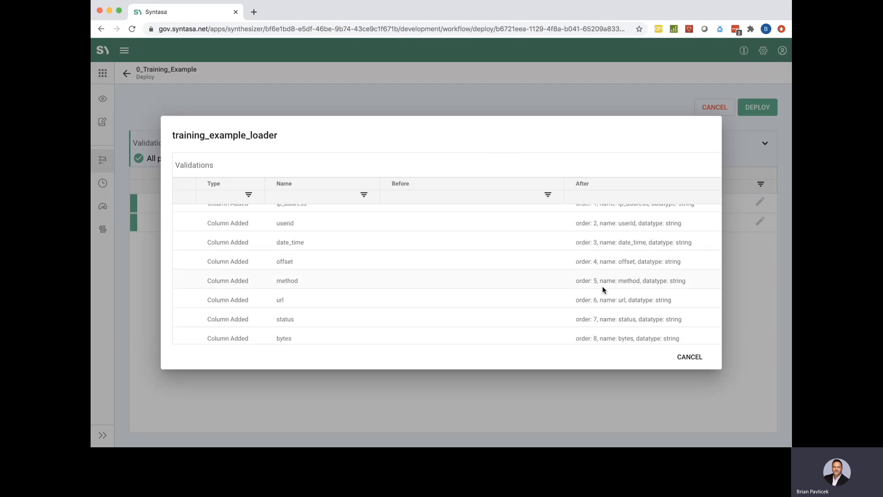
scroll(603, 286, up, 2)
scroll(602, 286, down, 2)
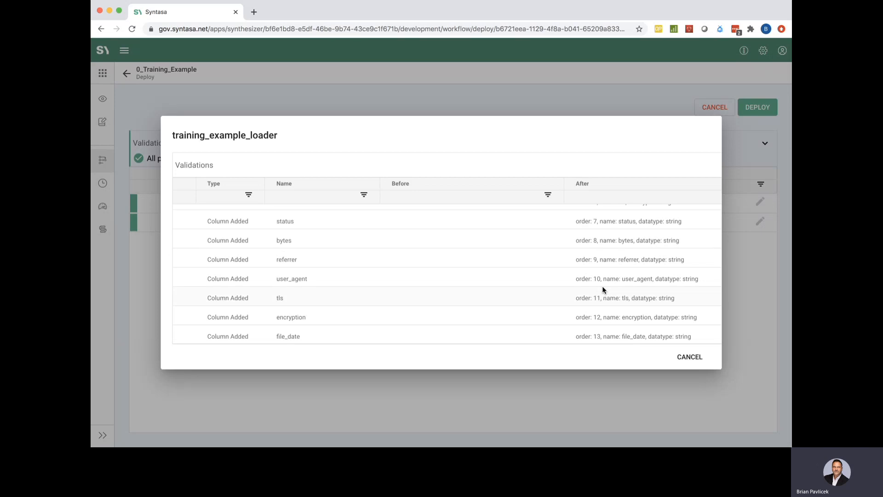
scroll(602, 290, up, 5)
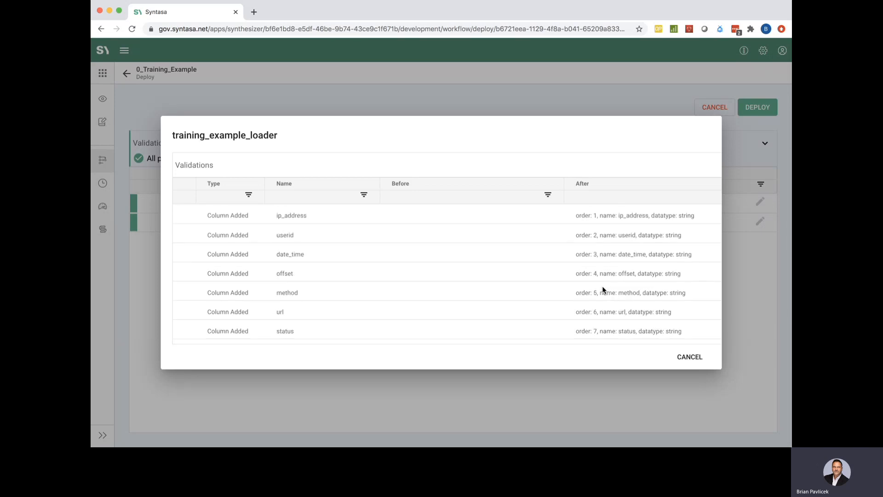
scroll(631, 235, down, 2)
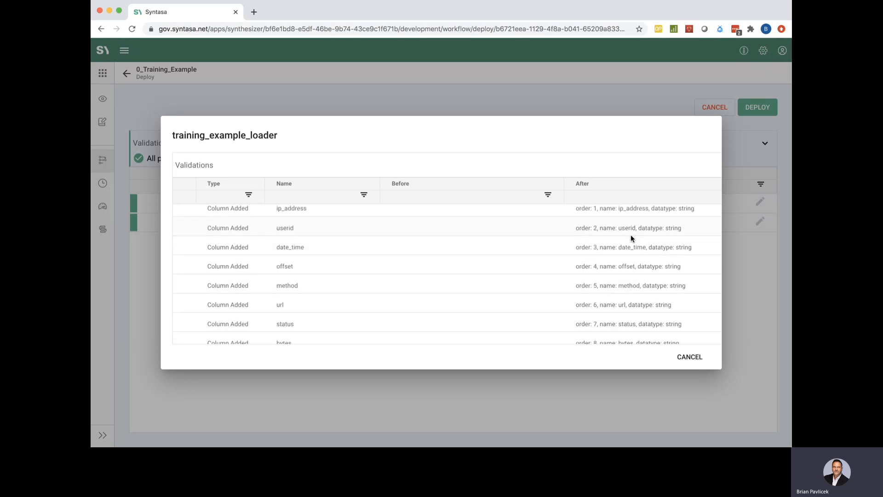
scroll(631, 235, down, 1)
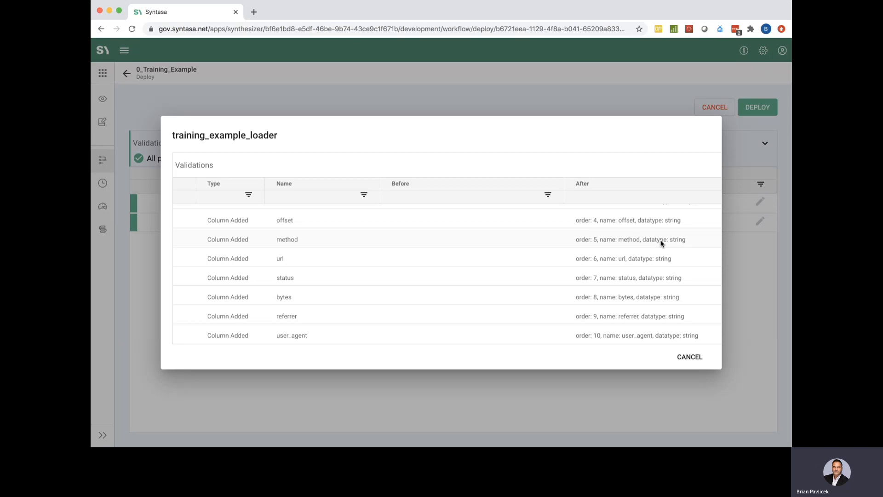
scroll(661, 243, down, 2)
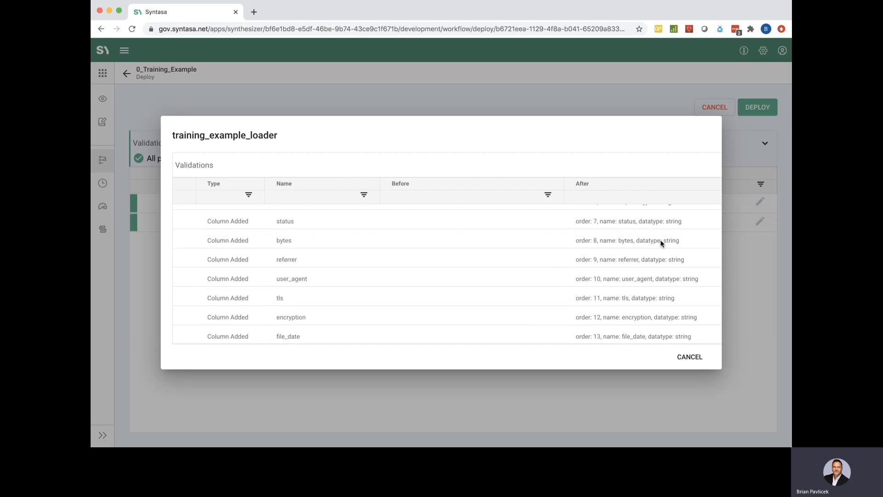
click(694, 357)
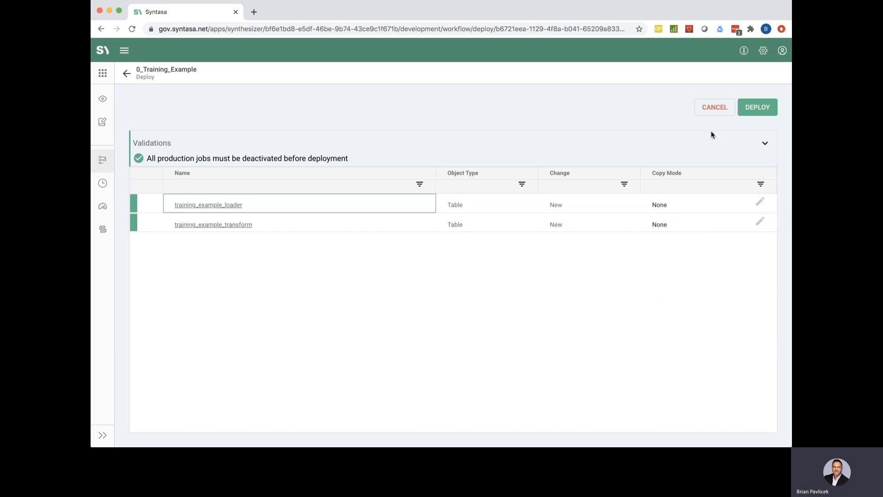
Step: Deploy the workflow to production and open the app's production workflow
click(759, 109)
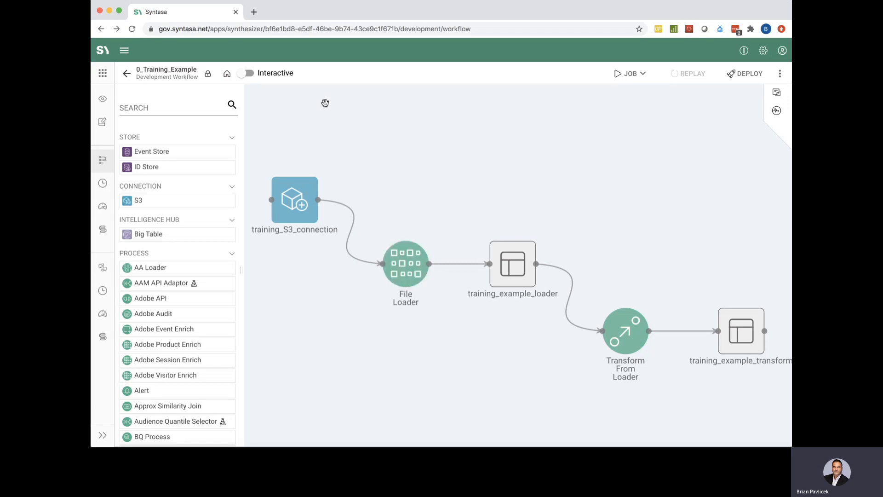
mouse_move(111, 135)
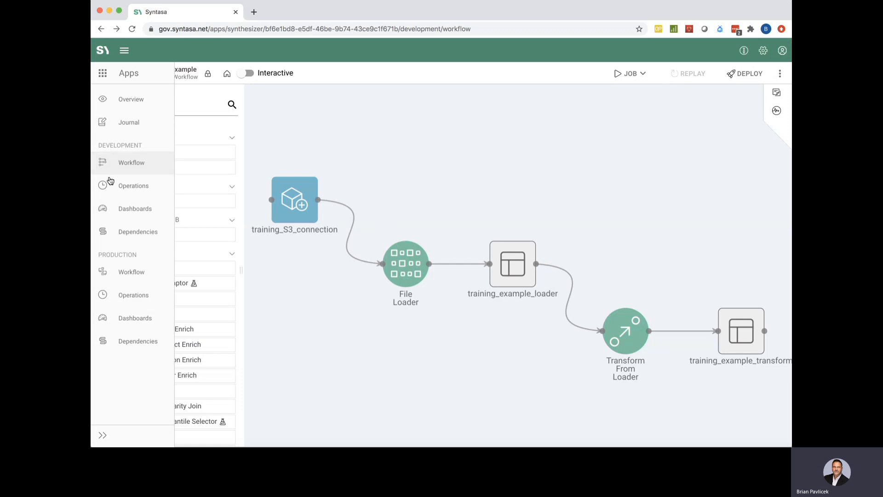
drag(98, 255, 135, 254)
click(151, 253)
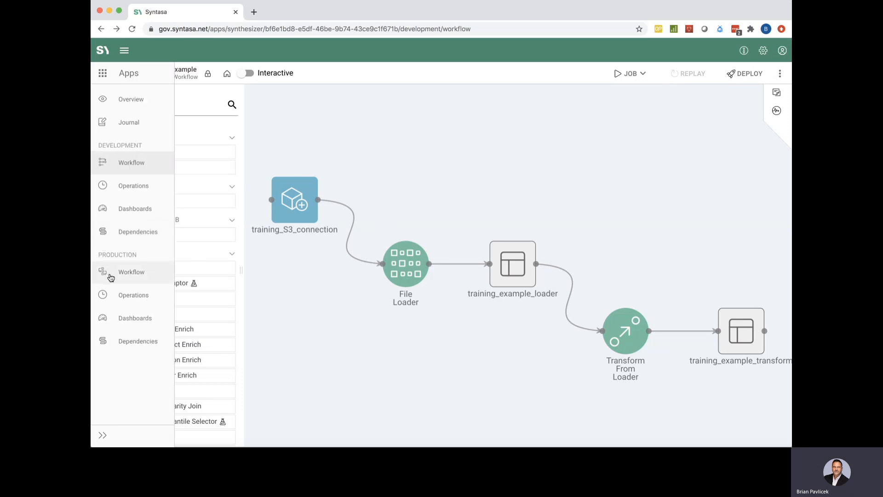
click(114, 274)
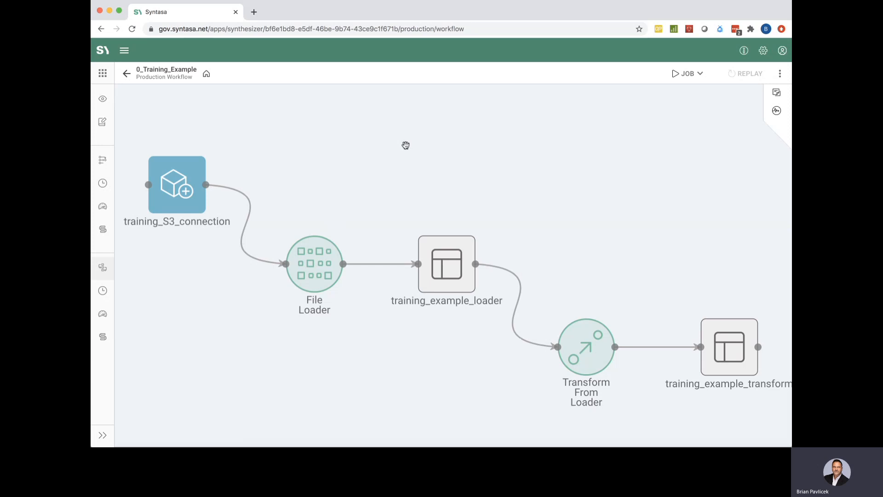
Step: Start a new production job containing the File Loader and Transform From Loader processes
click(701, 77)
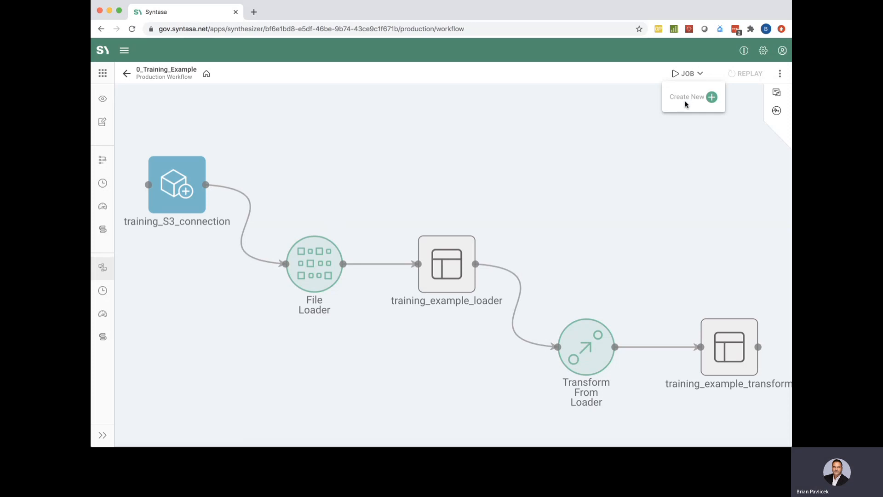
click(688, 124)
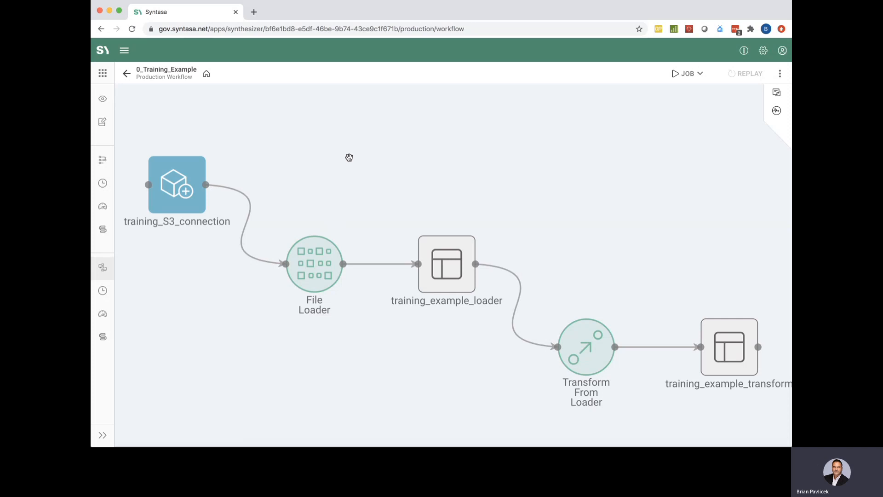
click(317, 269)
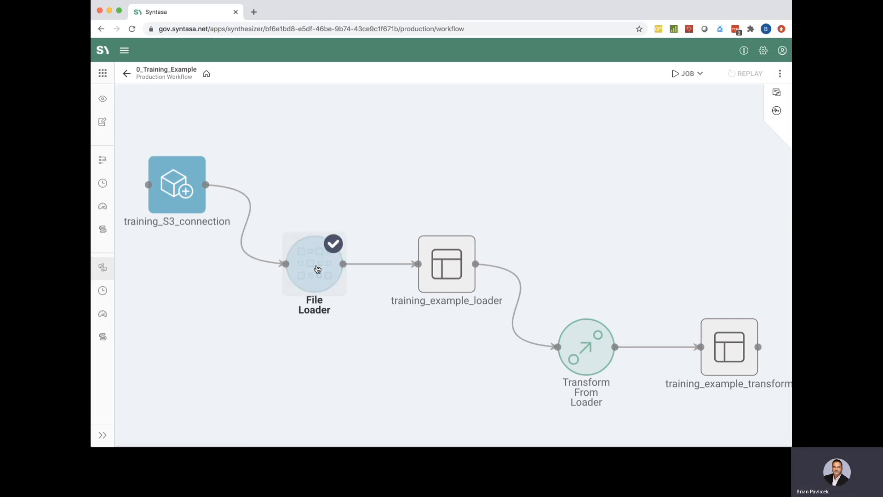
click(582, 356)
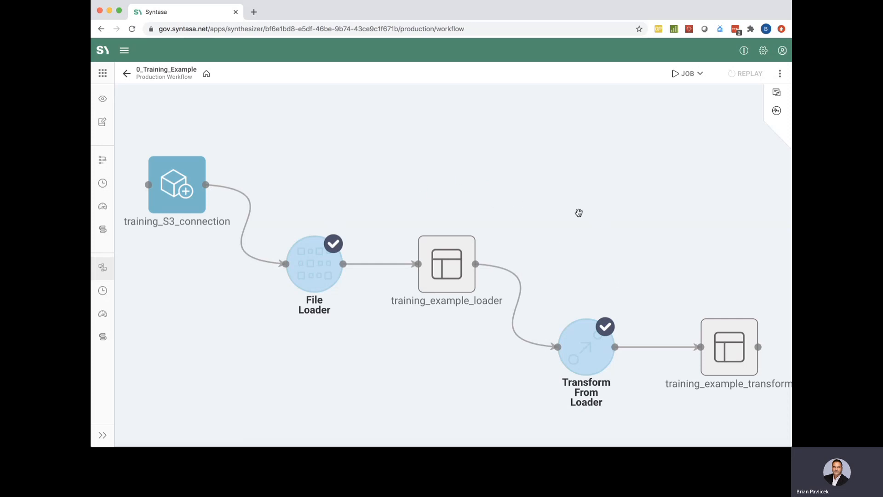
click(691, 75)
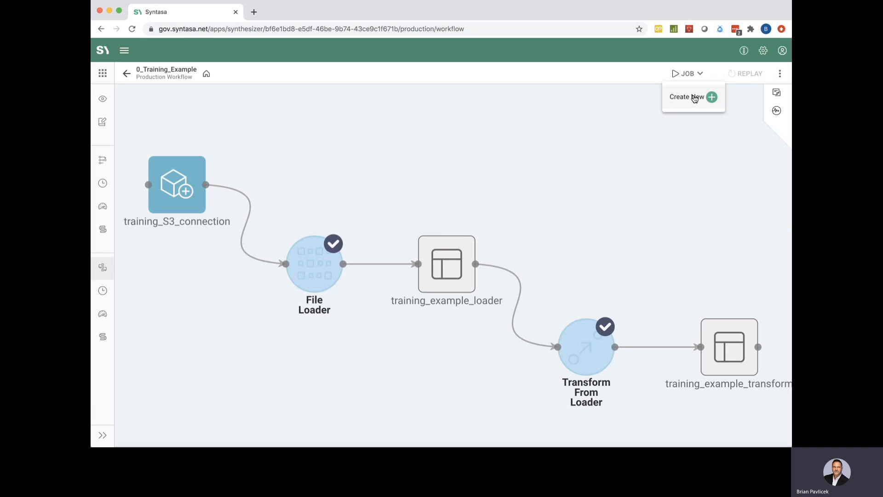
click(694, 95)
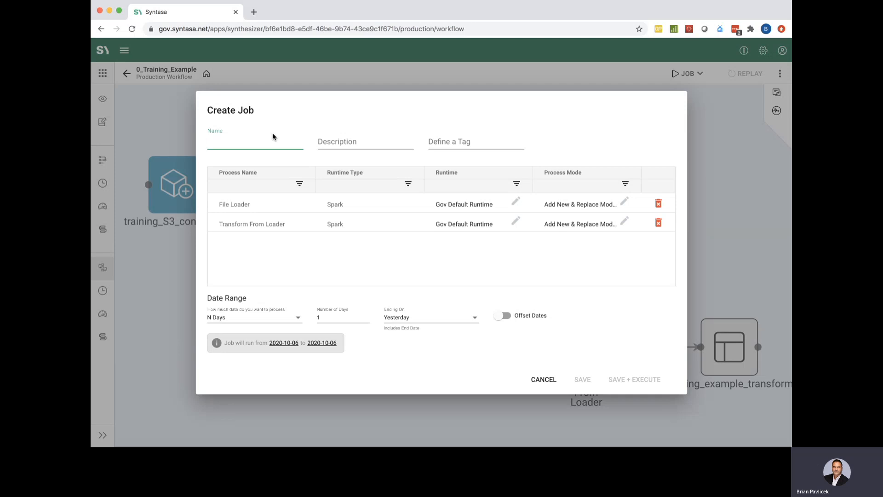
Step: Name the new job prod_training_all_nodes
text(prod_)
text(training)
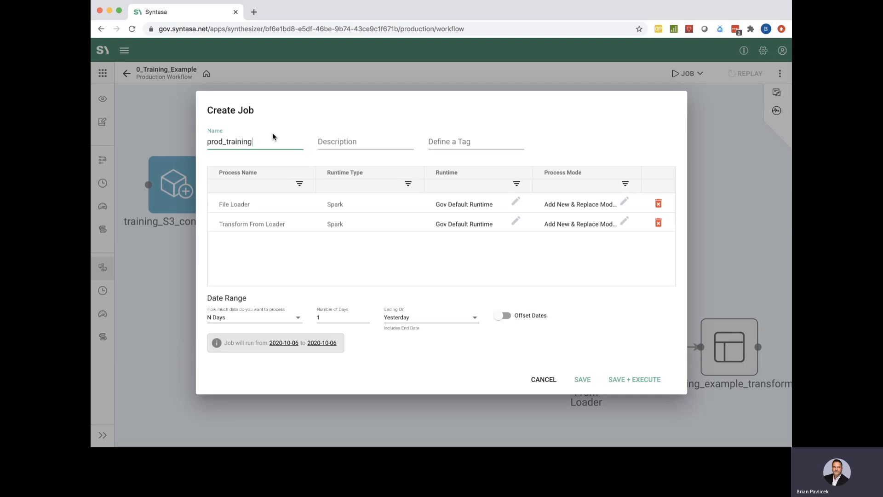
text(_all_nodes)
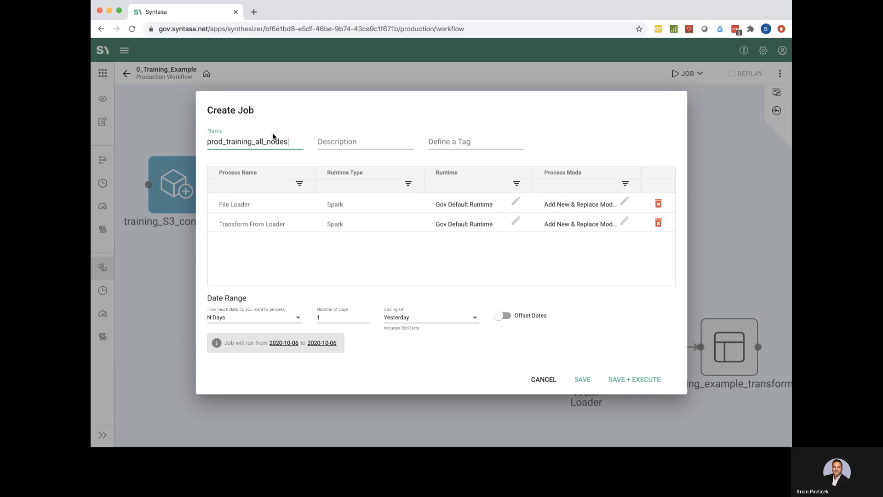
Step: Give the job the description "description" and the tag "training"
click(338, 141)
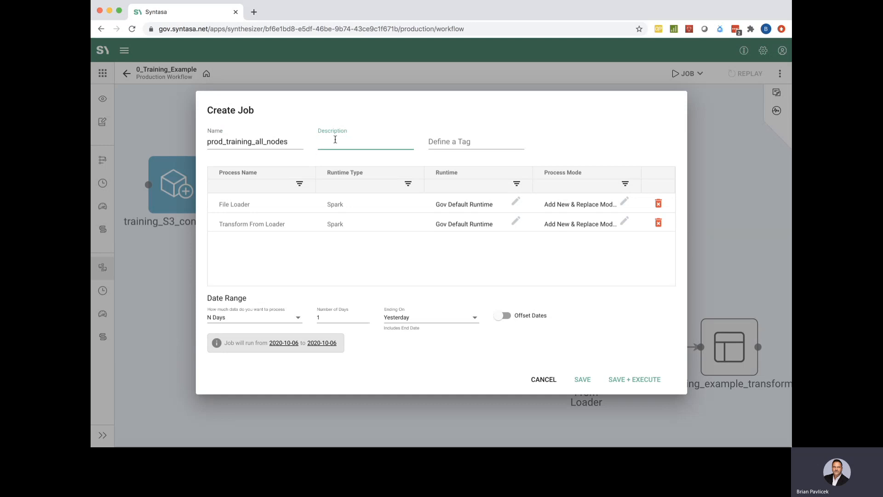
click(377, 121)
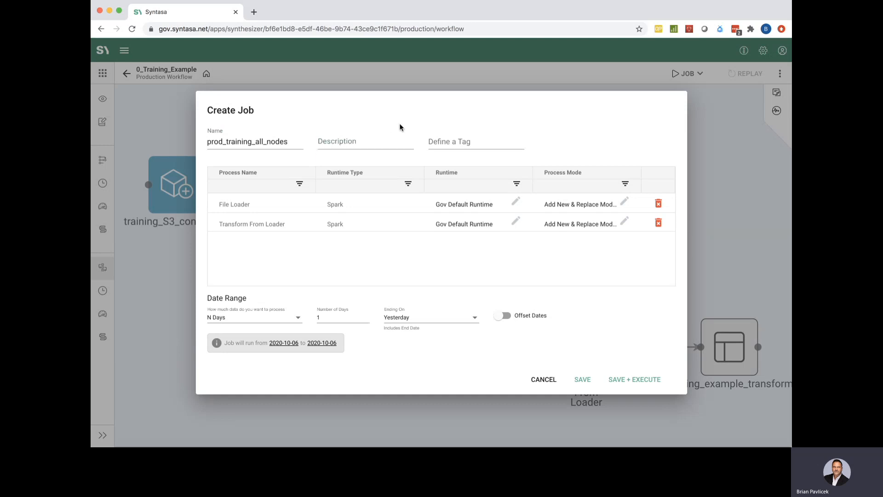
click(341, 142)
text(descript)
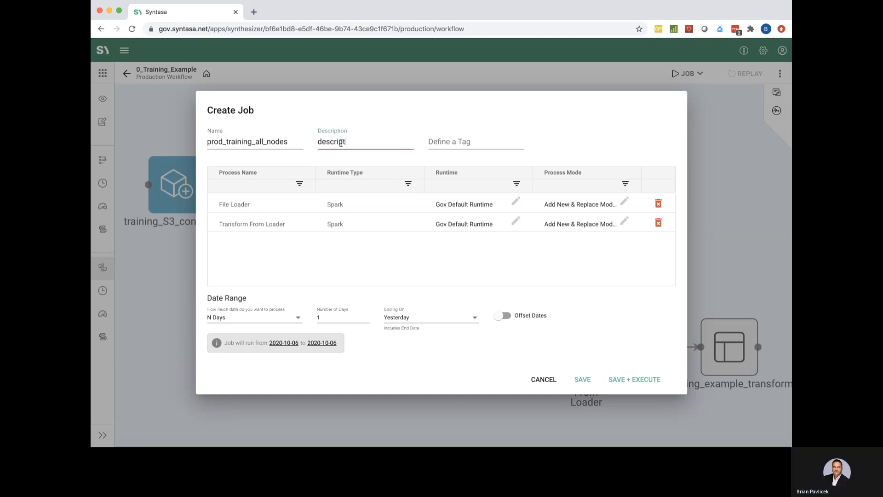
text(ion)
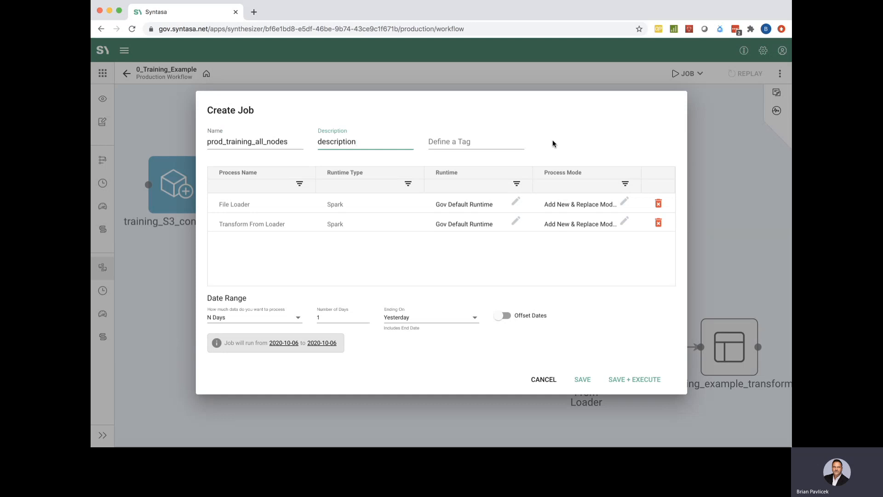
click(475, 138)
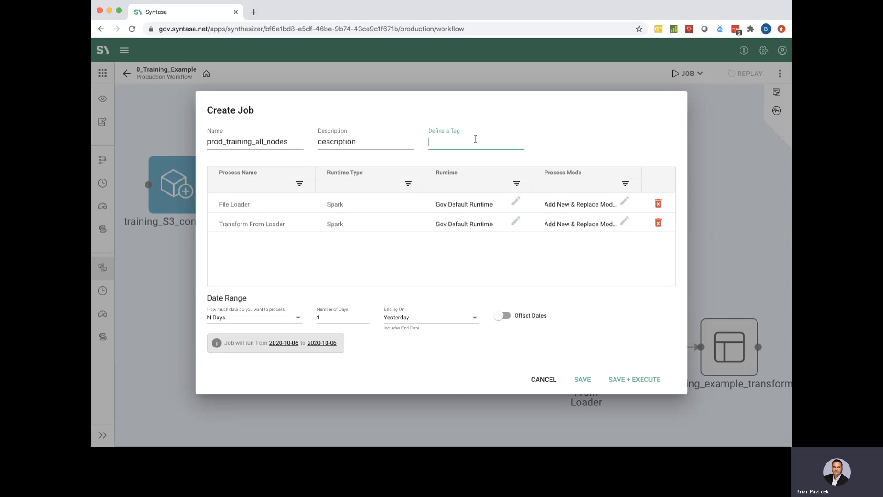
text(training)
click(547, 138)
Step: Set the runtime of both the File Loader and Transform From Loader processes to Training-Runtime
double_click(481, 203)
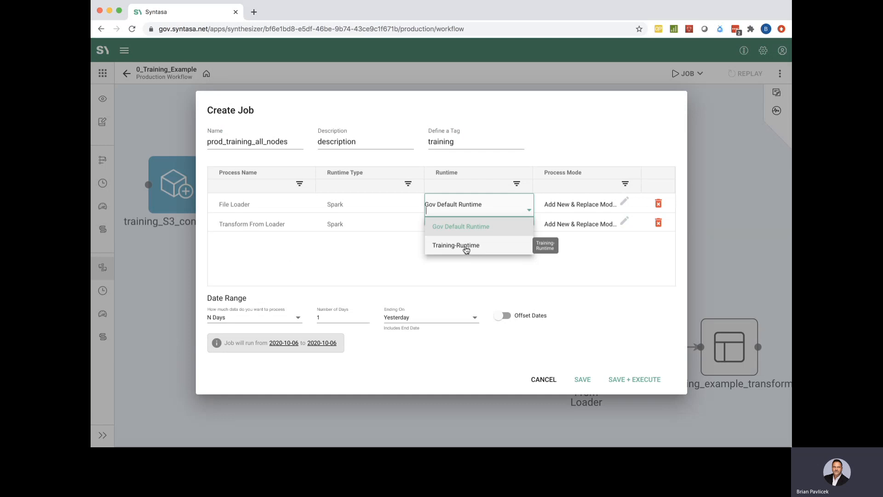
click(466, 250)
click(479, 221)
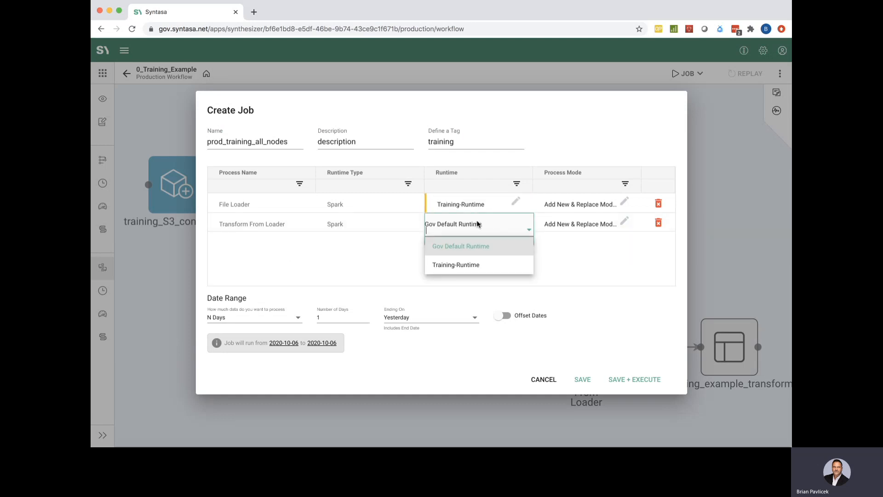
click(462, 263)
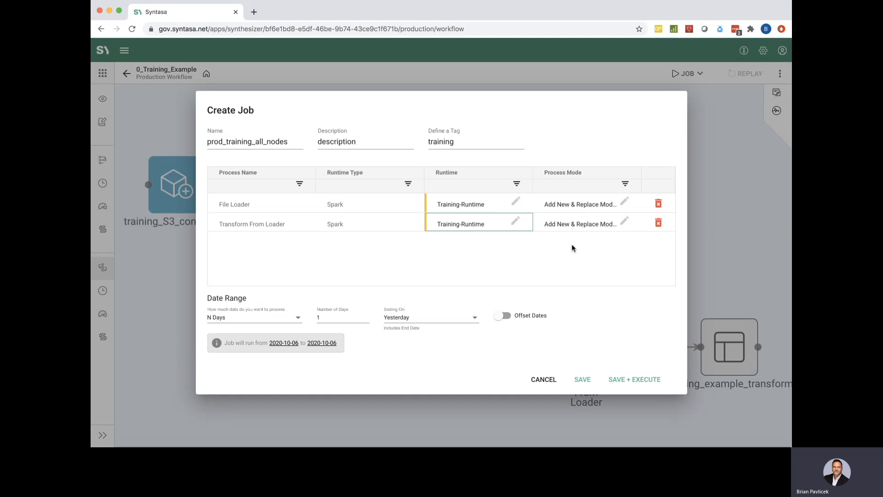
Step: Set the process mode of both the File Loader and Transform From Loader processes to Drop & Replace
click(577, 205)
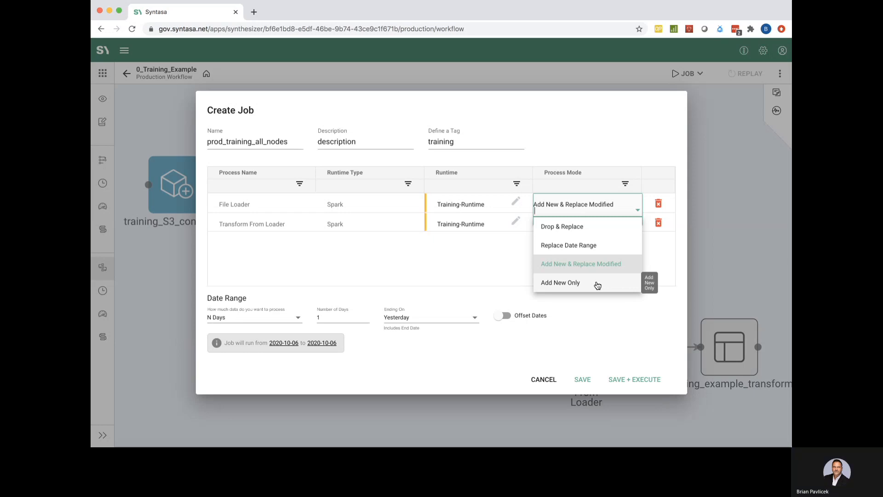
click(566, 227)
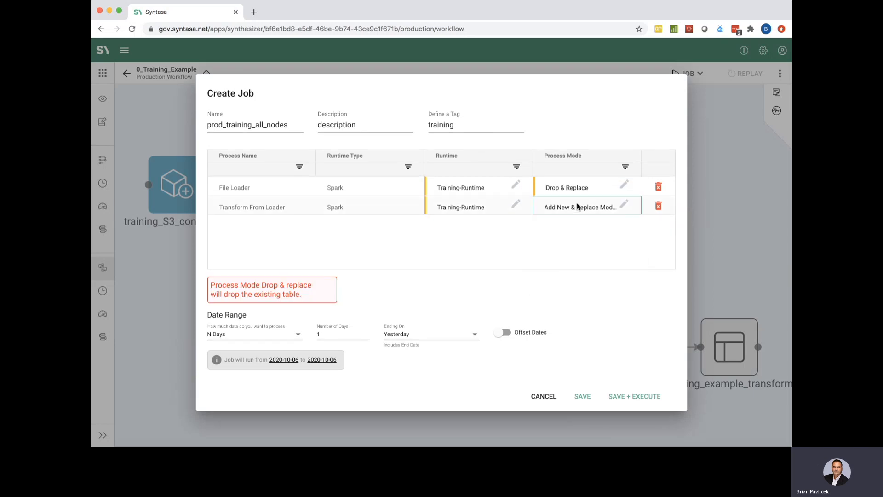
click(575, 207)
click(570, 228)
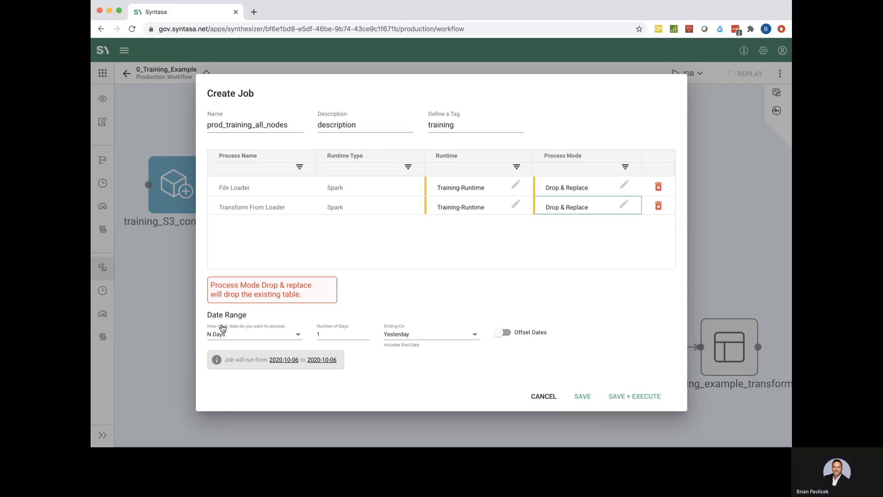
click(268, 337)
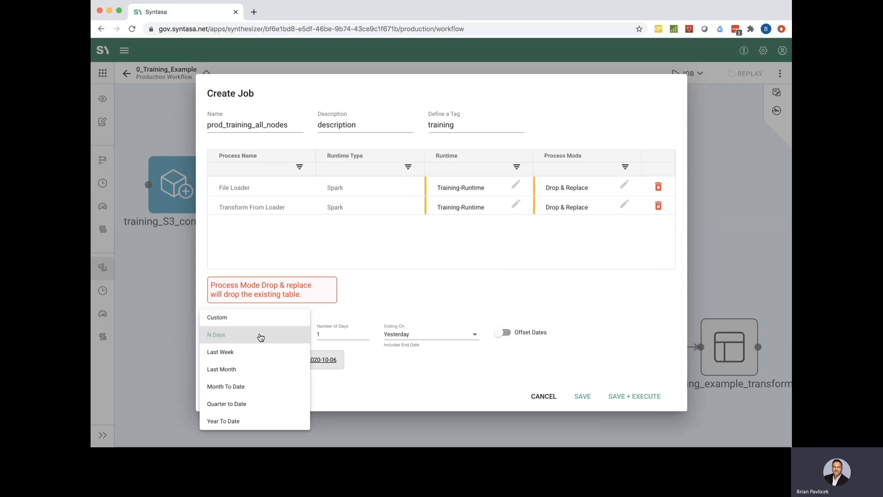
click(259, 334)
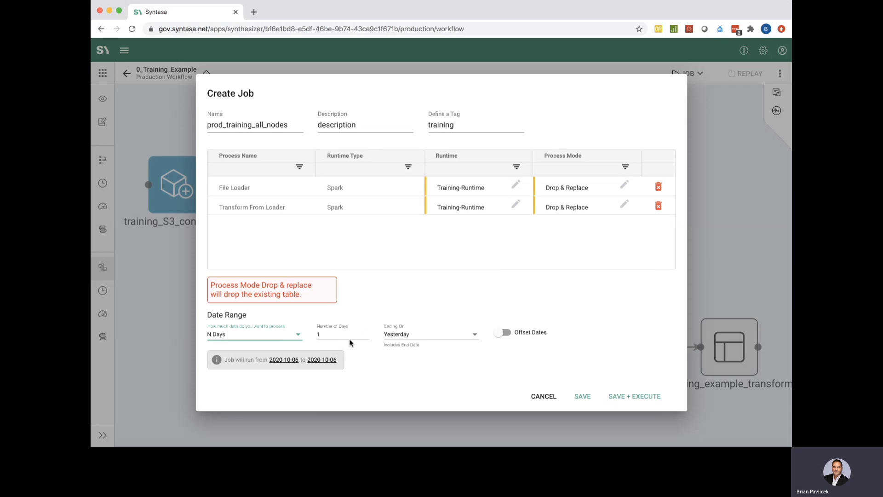
click(419, 338)
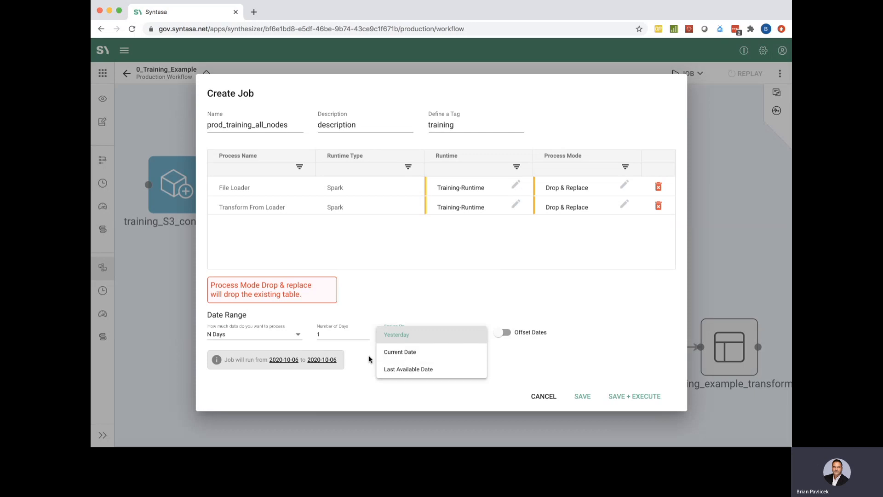
click(262, 327)
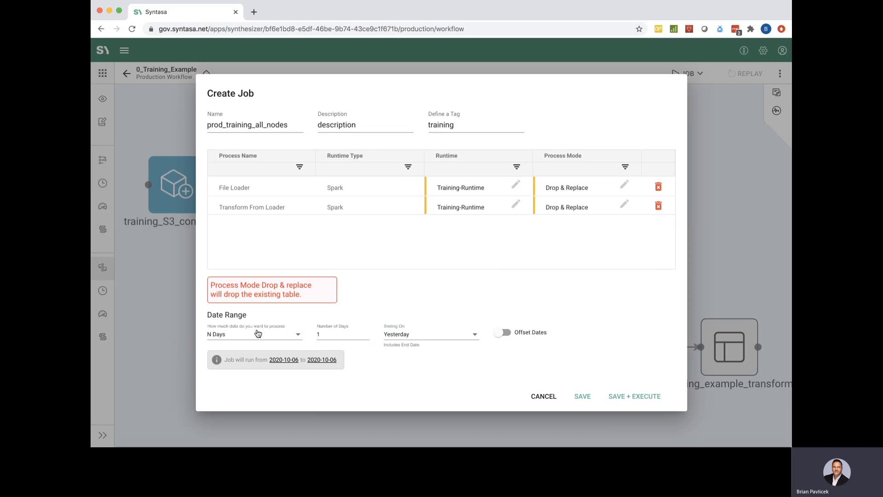
Step: Change the job's date range to Custom with a from date of 6/2/2016
click(258, 333)
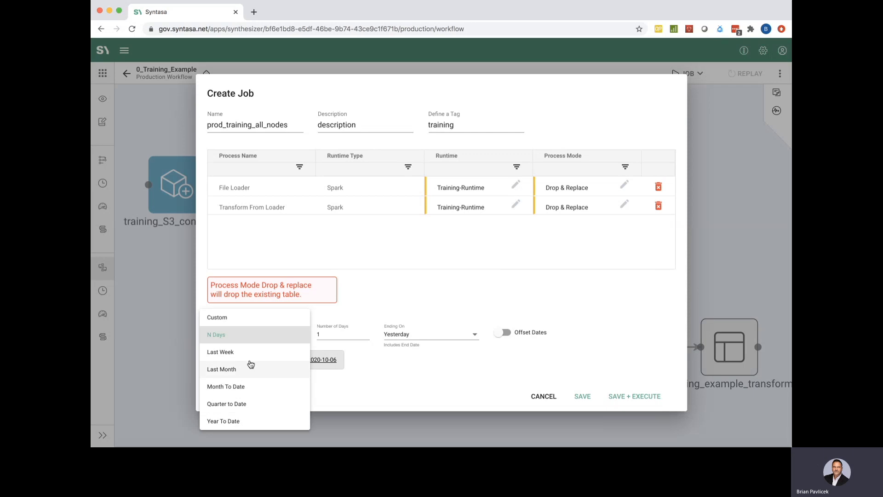
click(236, 318)
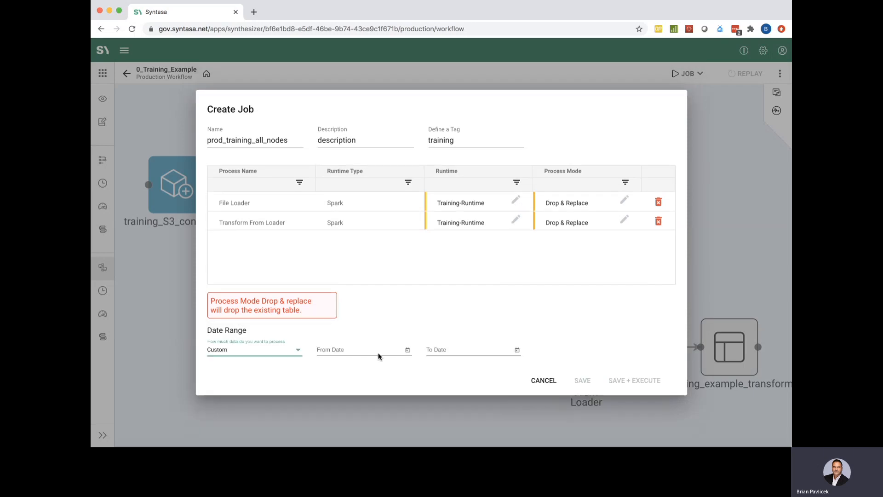
click(408, 350)
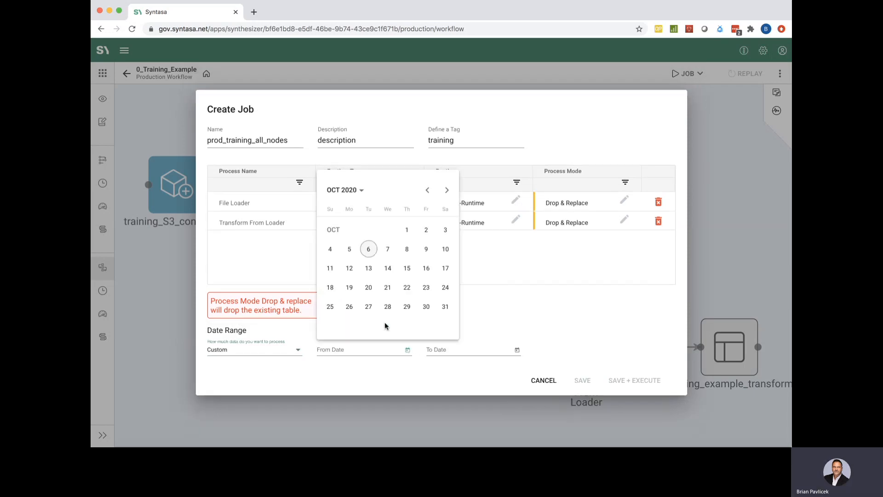
click(346, 190)
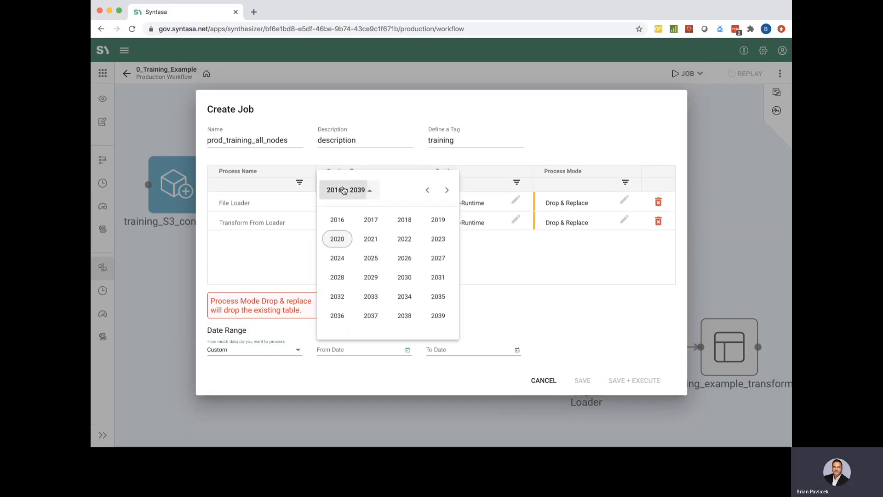
click(337, 219)
click(371, 259)
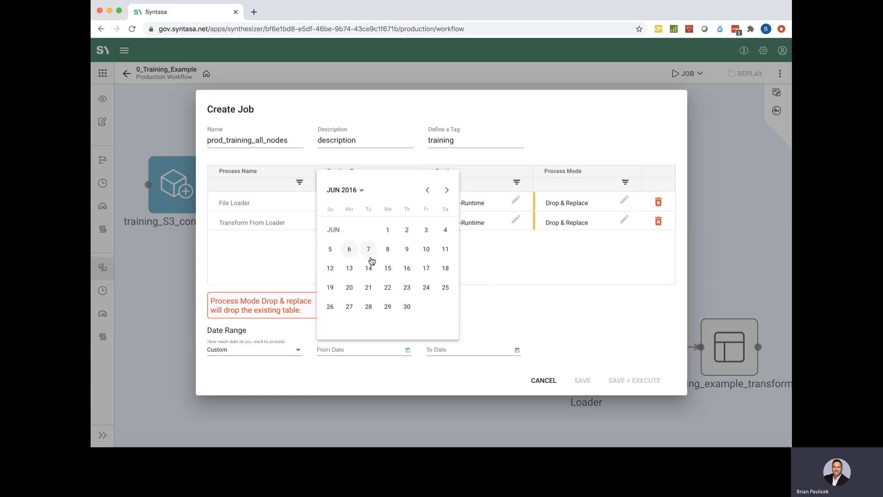
click(407, 230)
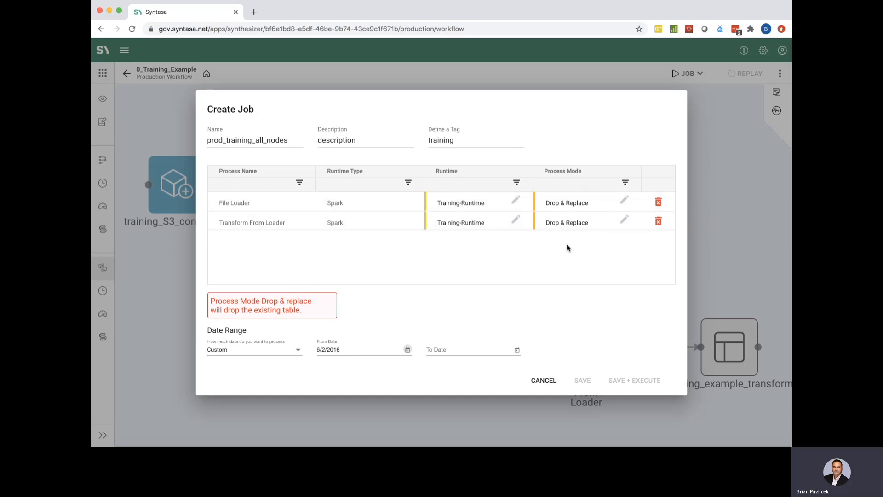
Step: Set the job's to date to 6/2/2016, then save and execute the job
click(516, 350)
click(454, 191)
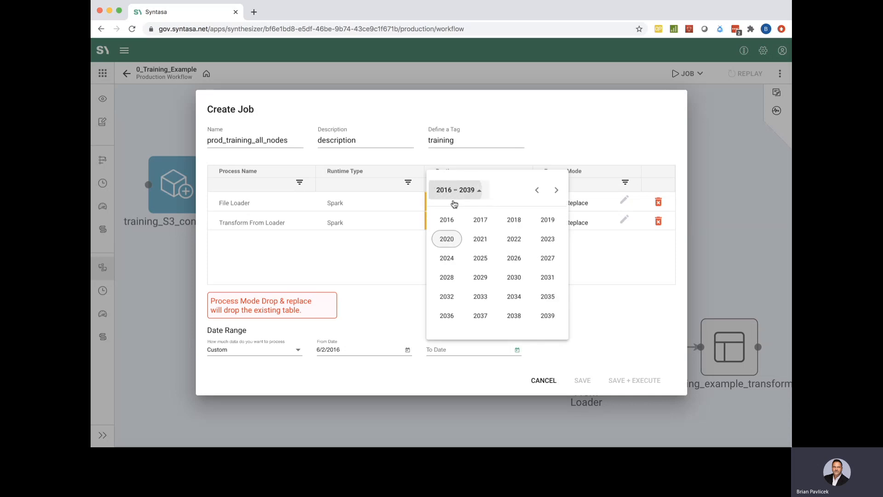
click(452, 219)
click(481, 256)
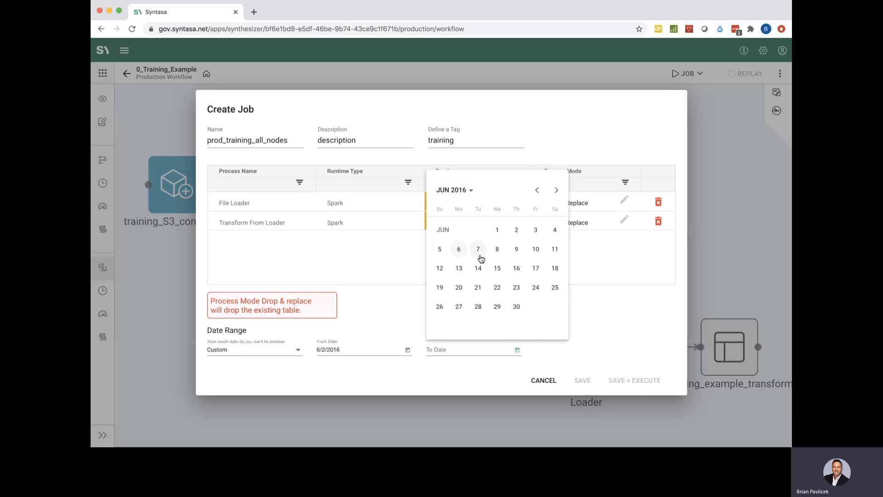
click(516, 230)
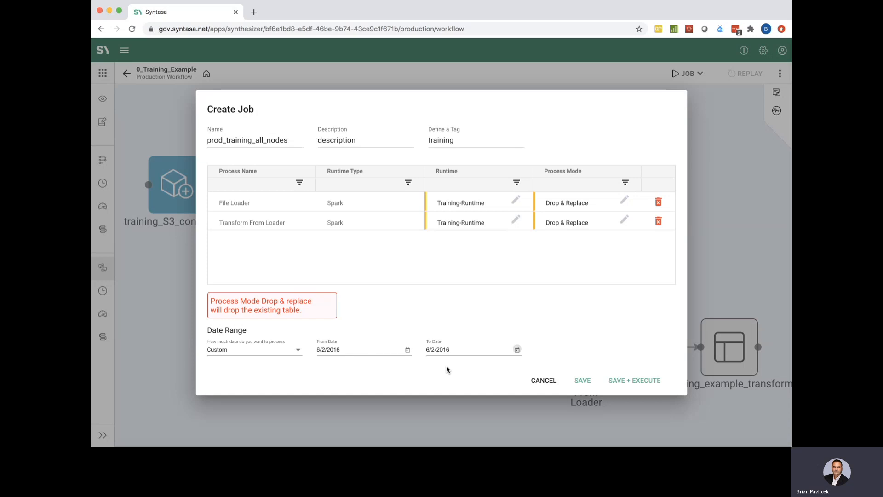
click(633, 381)
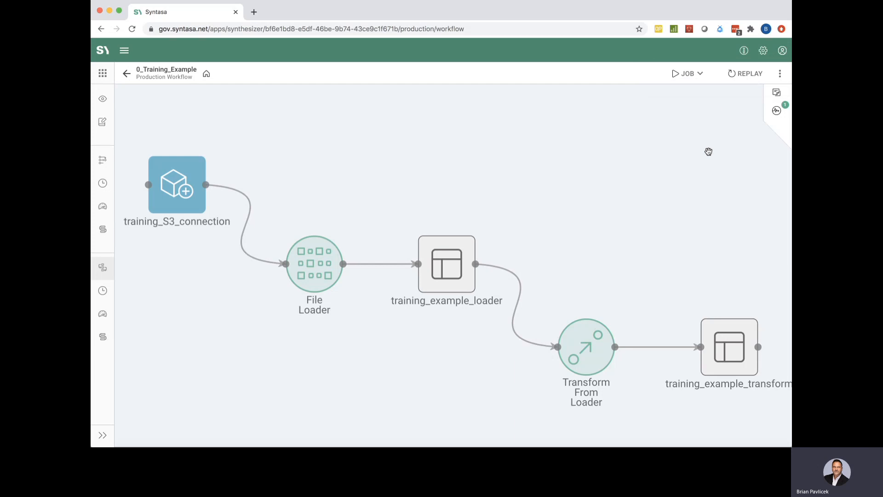
Step: Examine the activity details of the prod_training_all_nodes run alongside the workflow's process nodes
click(777, 111)
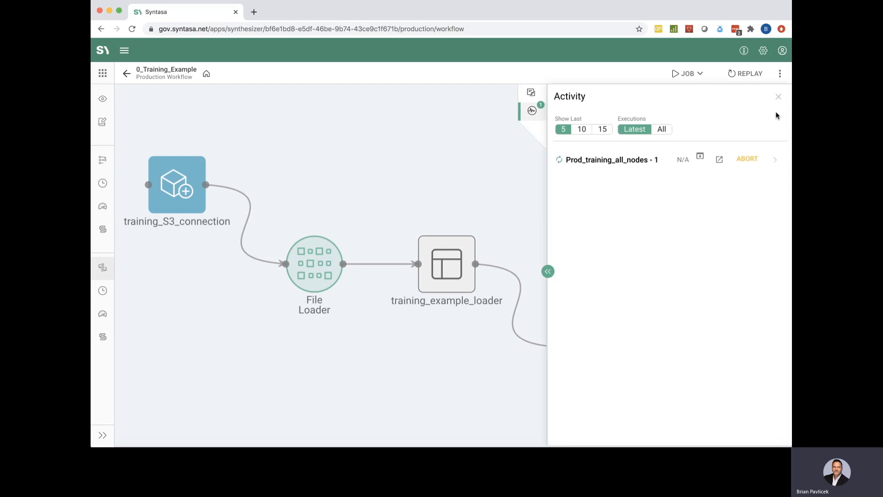
click(775, 162)
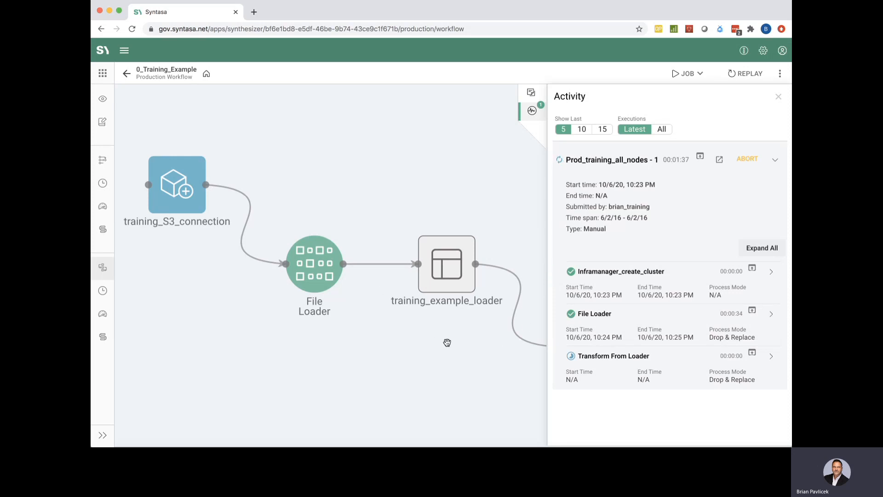
drag(447, 343, 301, 312)
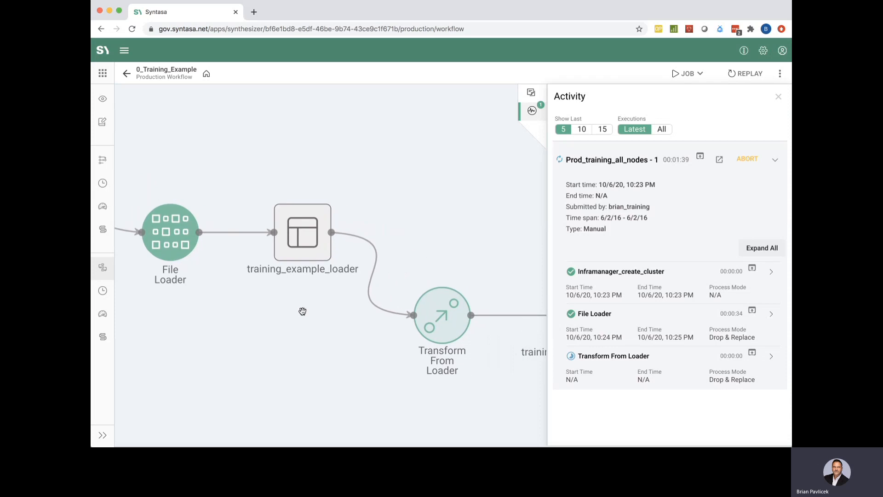
drag(389, 369, 270, 321)
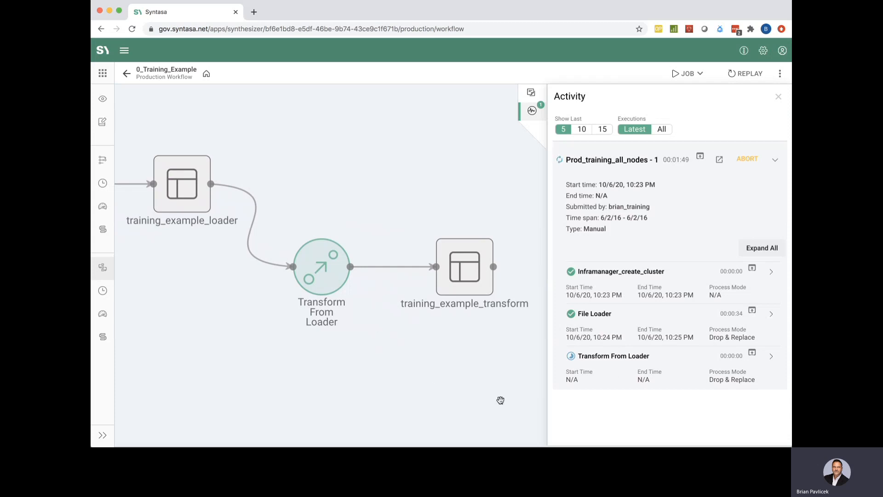
Step: Examine the File Loader process's run details and execution logs, then close the logs
click(774, 316)
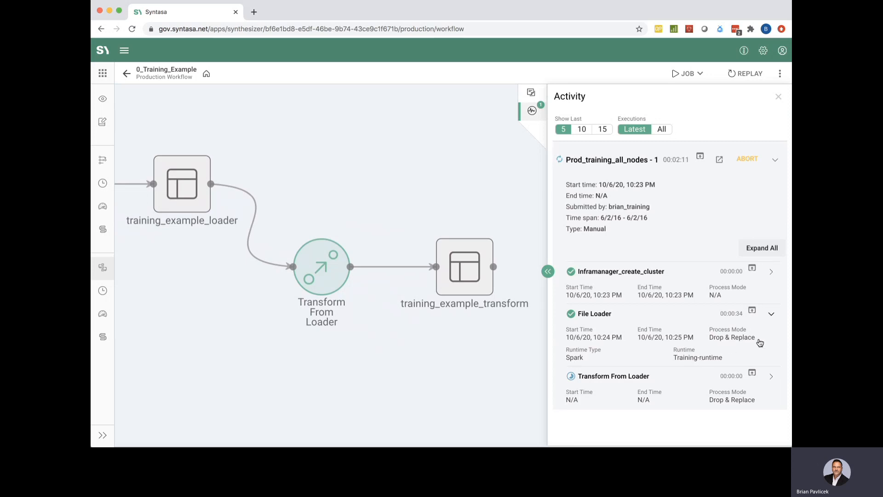
click(752, 312)
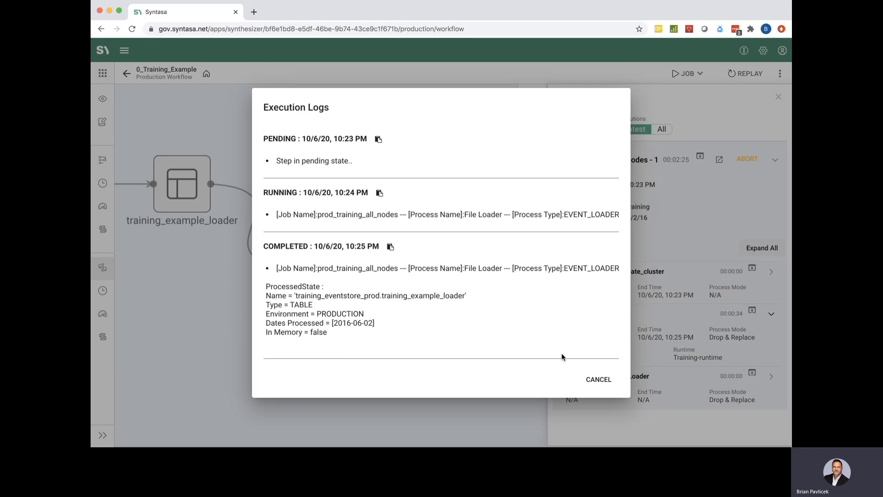
click(597, 380)
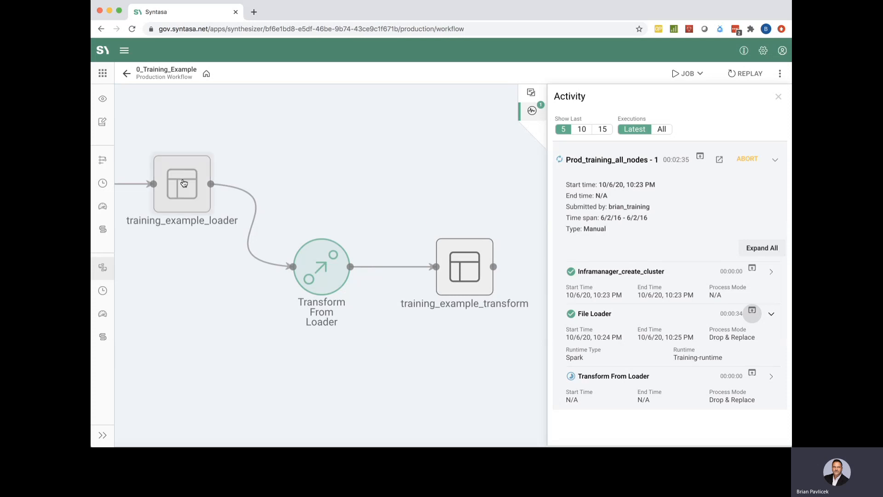
Step: Examine the details of the training_example_loader dataset, especially its database, and its full column schema
click(183, 183)
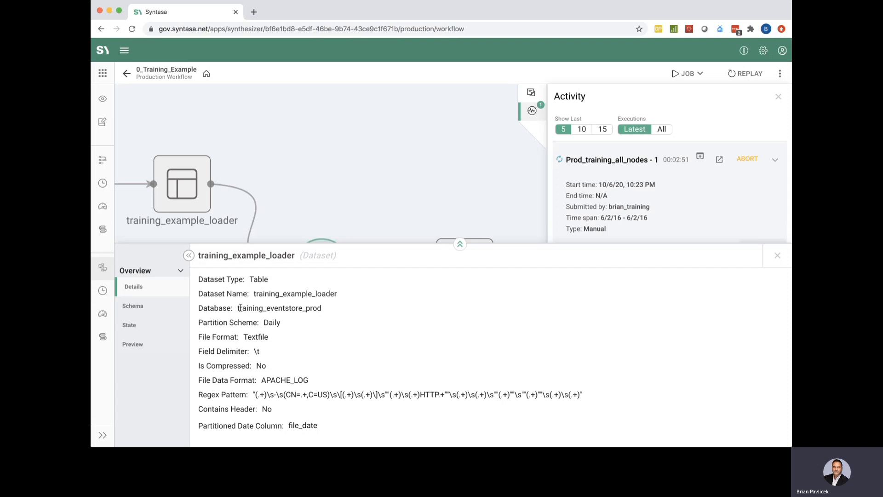
drag(239, 308, 319, 311)
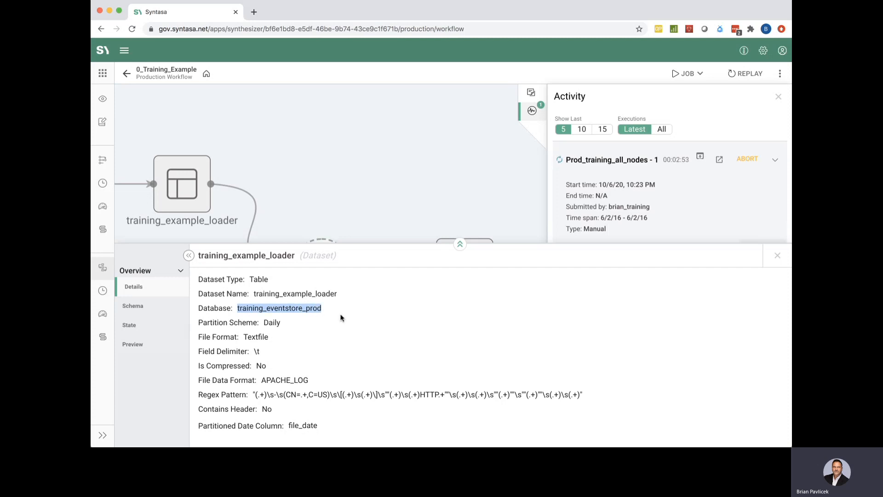
click(336, 306)
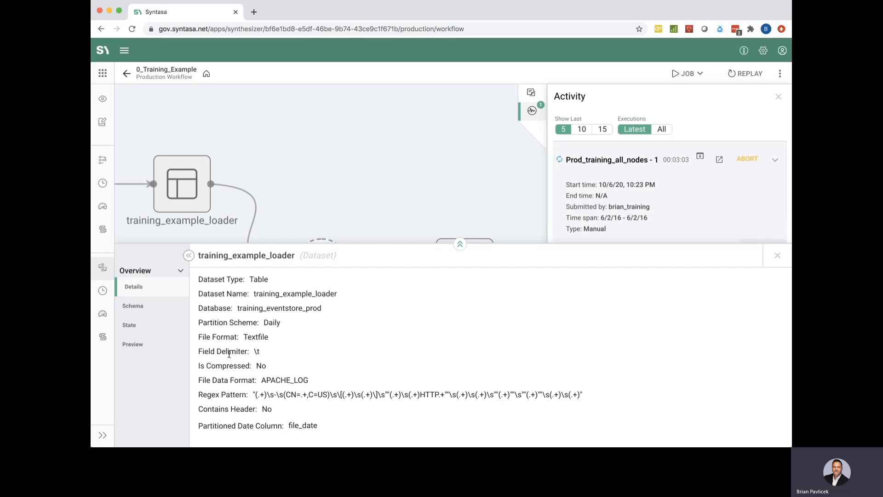
click(145, 306)
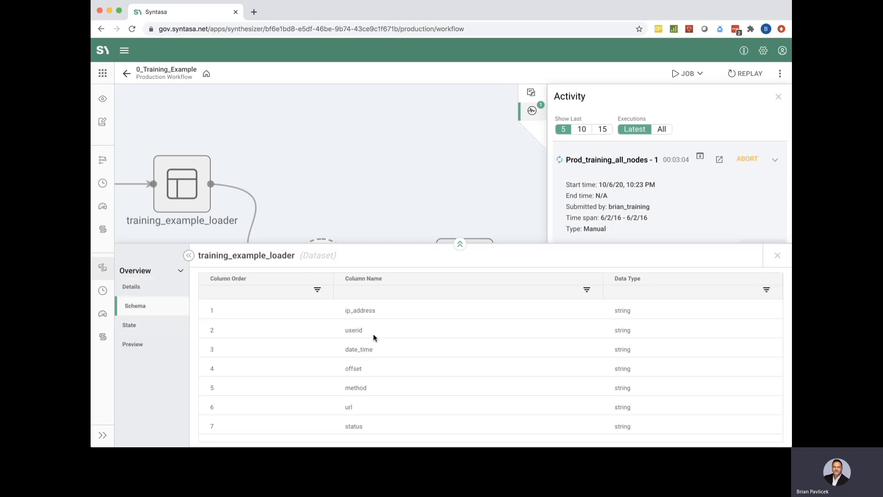
scroll(418, 346, down, 5)
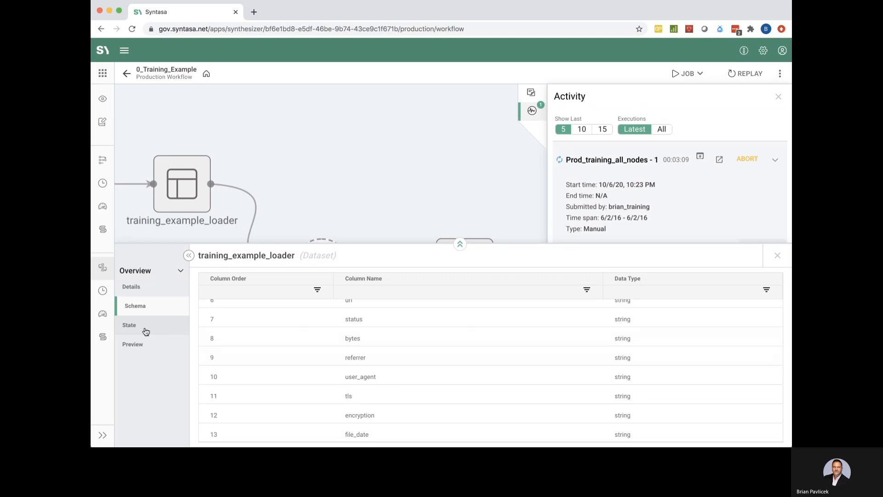
Step: Examine the processed state and data preview of the training_example_loader dataset
click(145, 331)
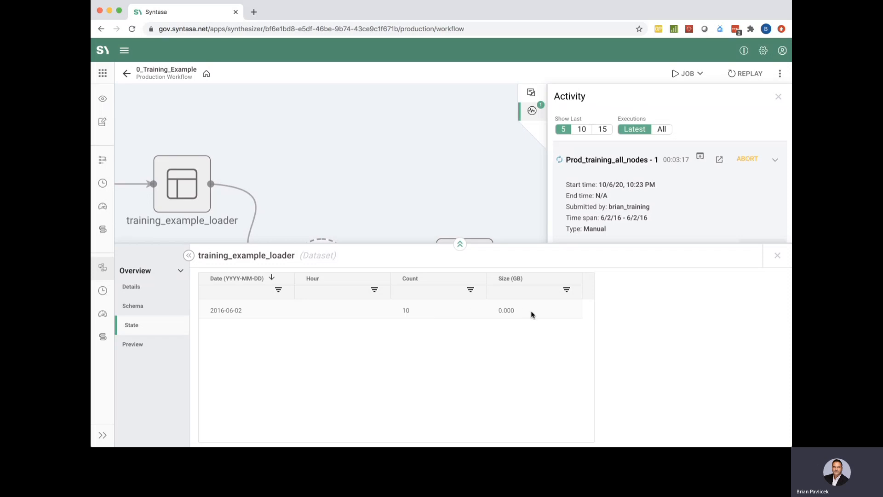
click(140, 345)
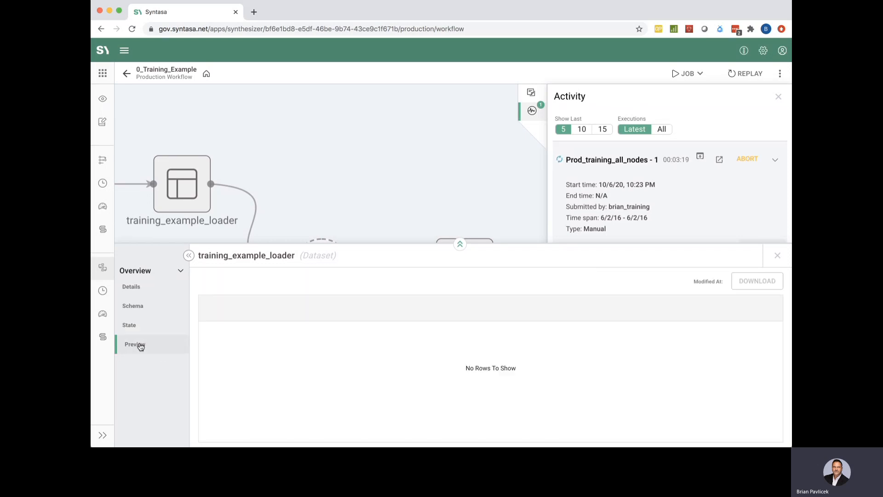
scroll(506, 390, right, 10)
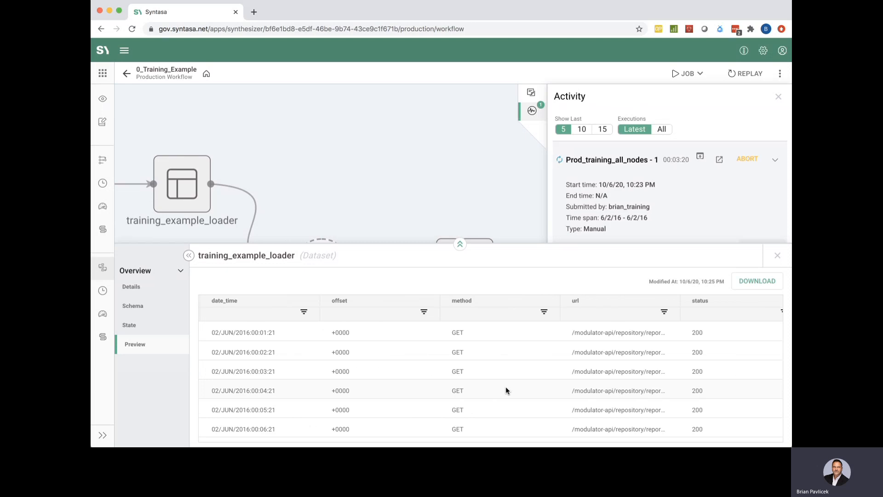
Step: Review the first columns of the training_example_loader preview, then close the dataset details and the run activity
scroll(506, 390, left, 8)
scroll(505, 390, left, 3)
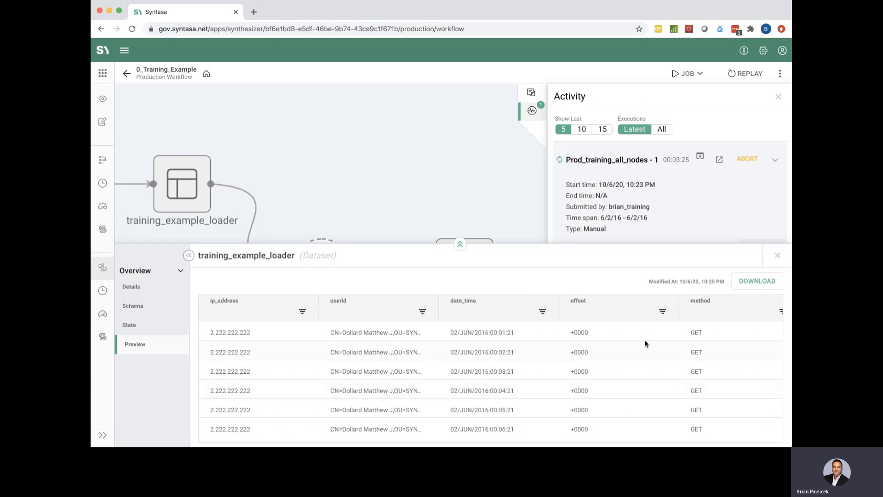
click(777, 257)
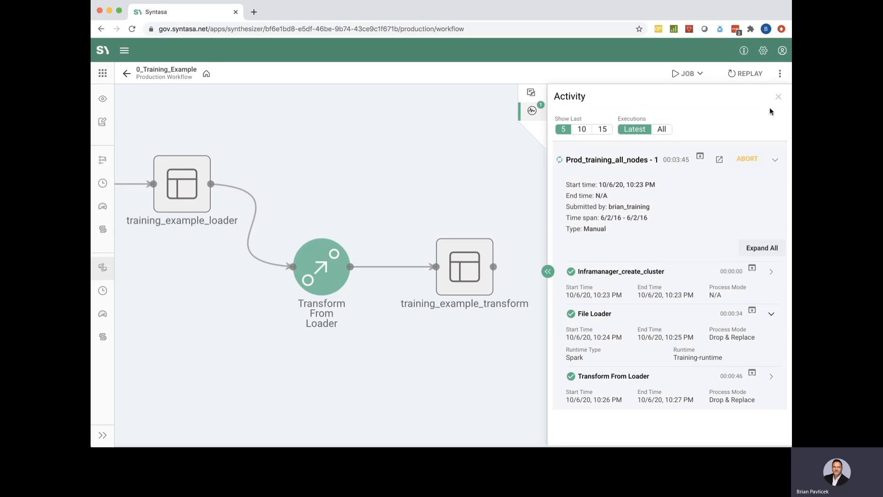
click(778, 96)
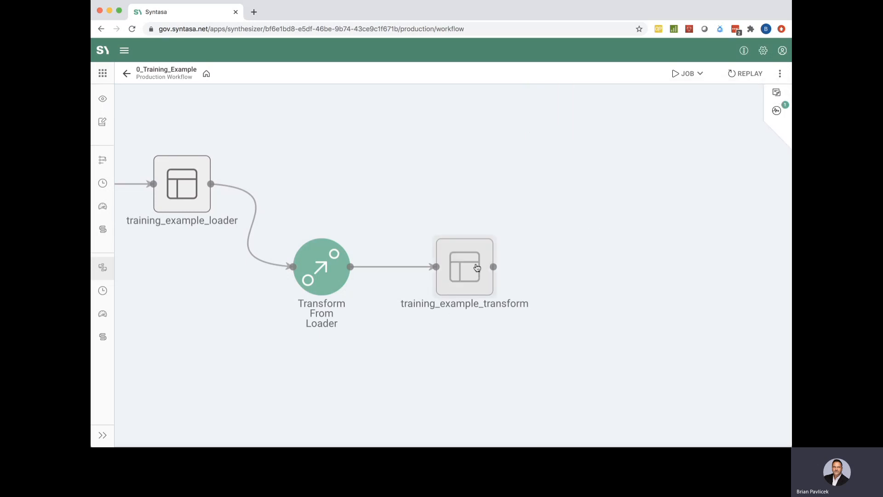
Step: Examine the details of the training_example_transform dataset, especially its database, and its column schema down to the user_cn column
click(476, 268)
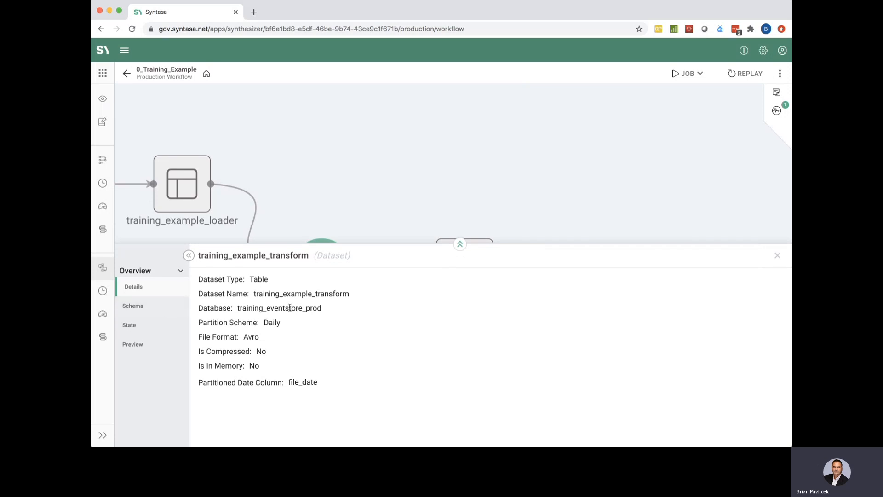
drag(321, 309, 313, 309)
click(133, 306)
scroll(350, 357, down, 2)
scroll(351, 354, down, 2)
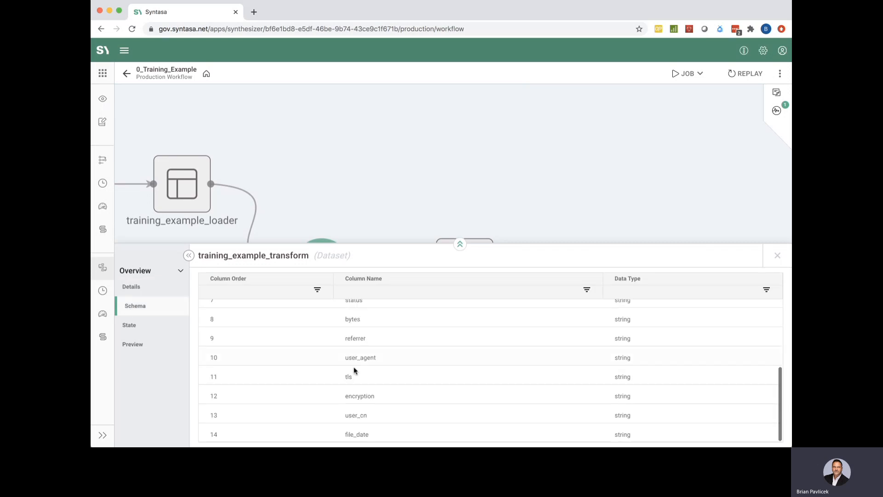
click(367, 414)
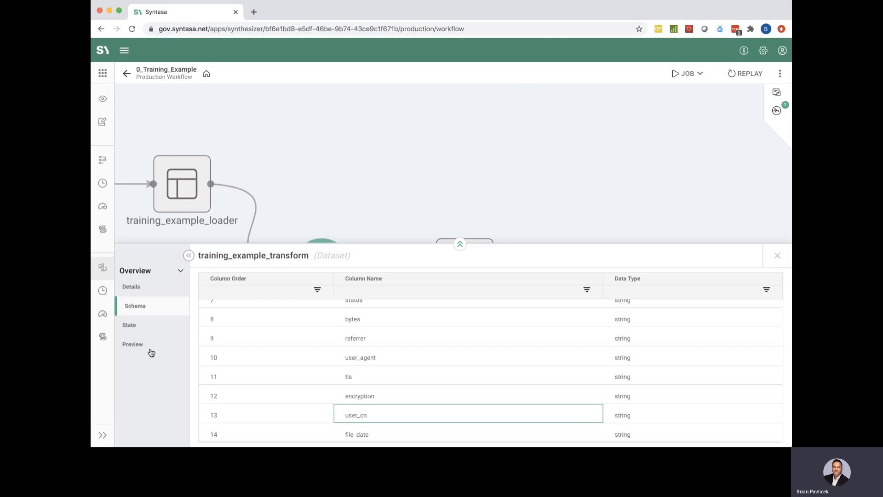
Step: Examine the processed state and all preview columns of the training_example_transform dataset, then close its details
click(131, 325)
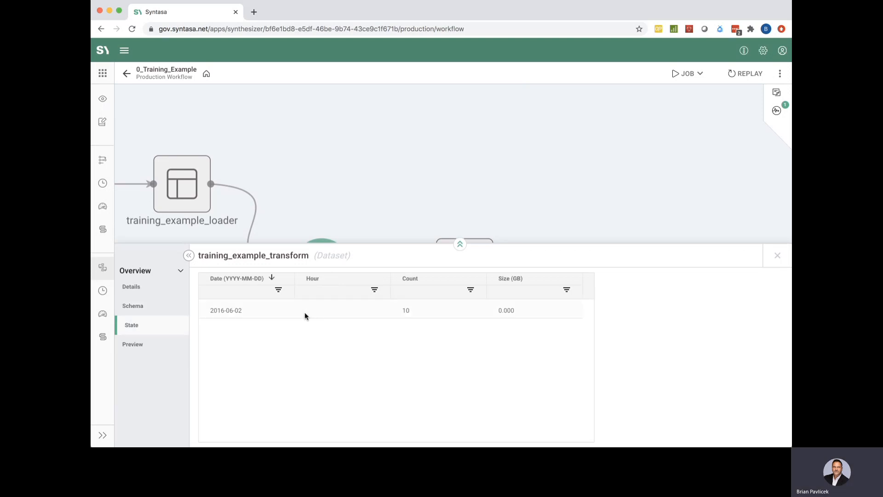
click(136, 344)
scroll(535, 374, right, 14)
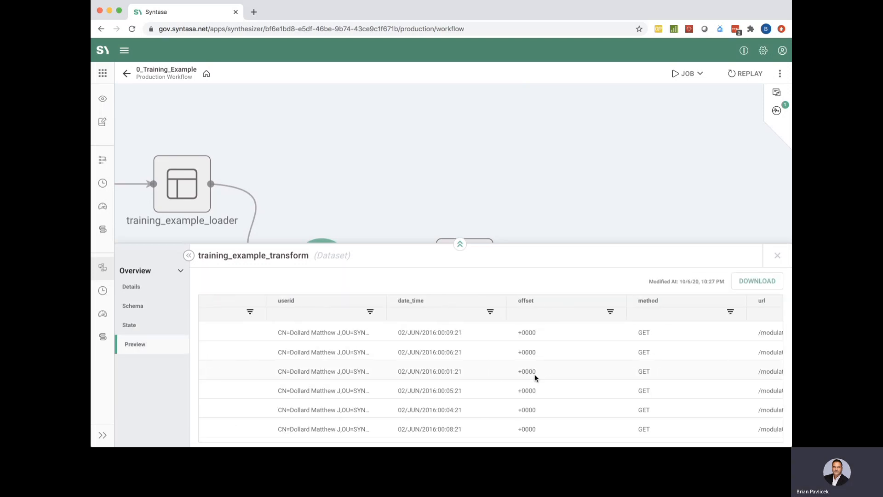
scroll(534, 373, right, 10)
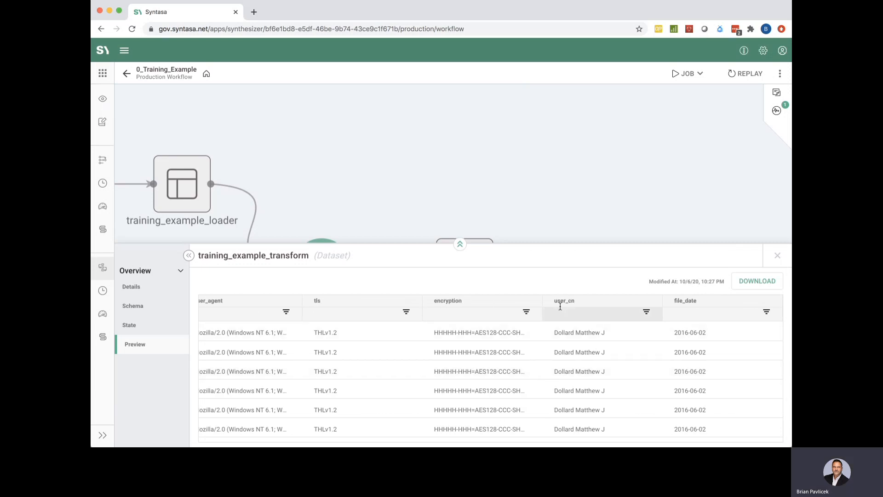
click(778, 256)
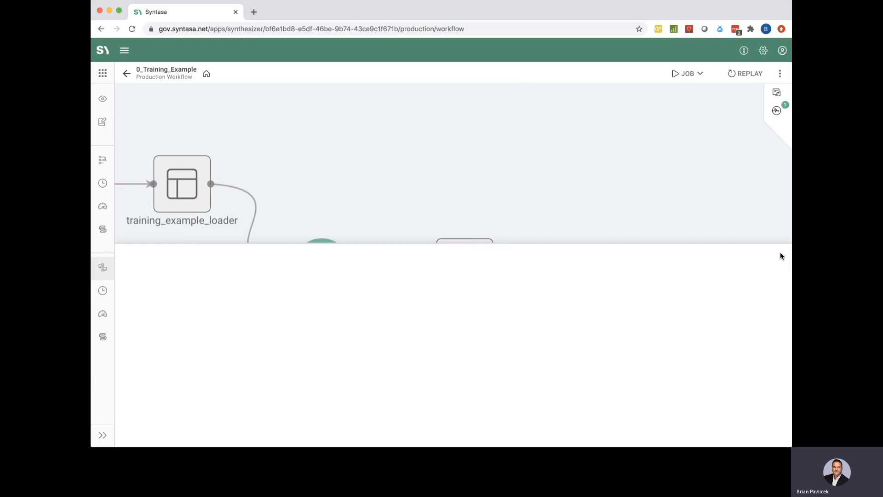
Step: Open the prod_training_all_nodes job for editing and set the process mode of File Loader and Transform From Loader to Replace Date Range
drag(368, 156, 611, 189)
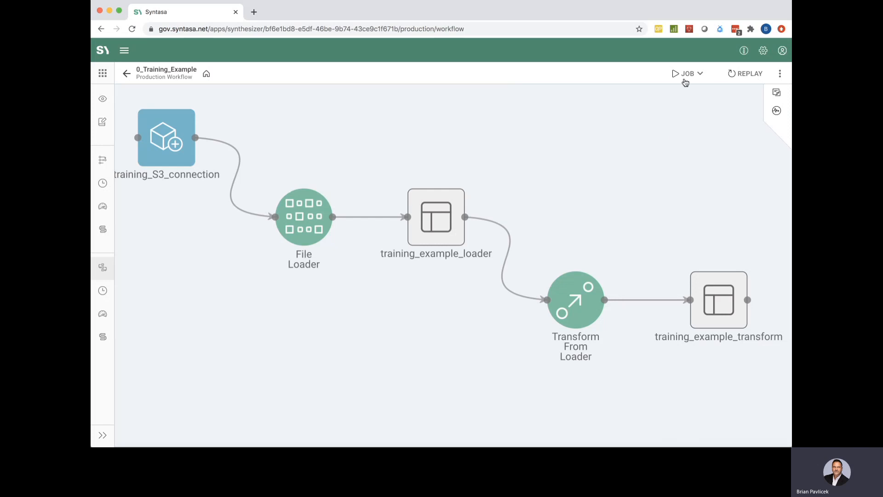
click(700, 80)
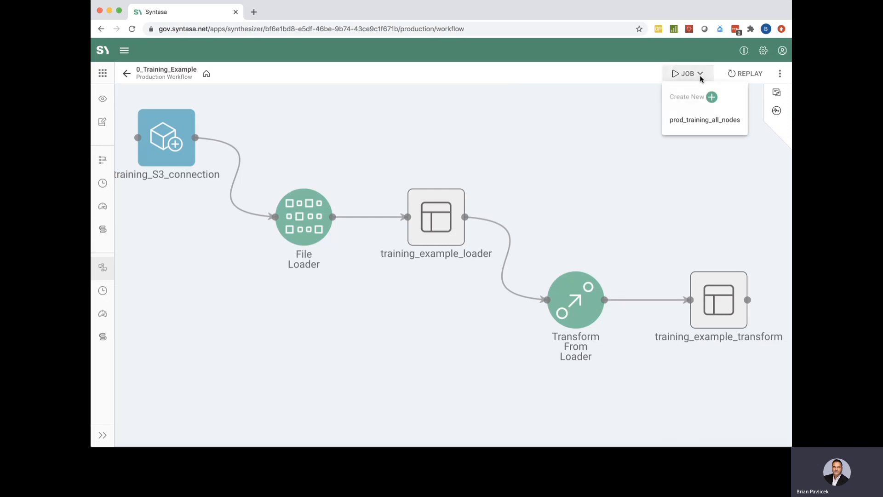
click(707, 123)
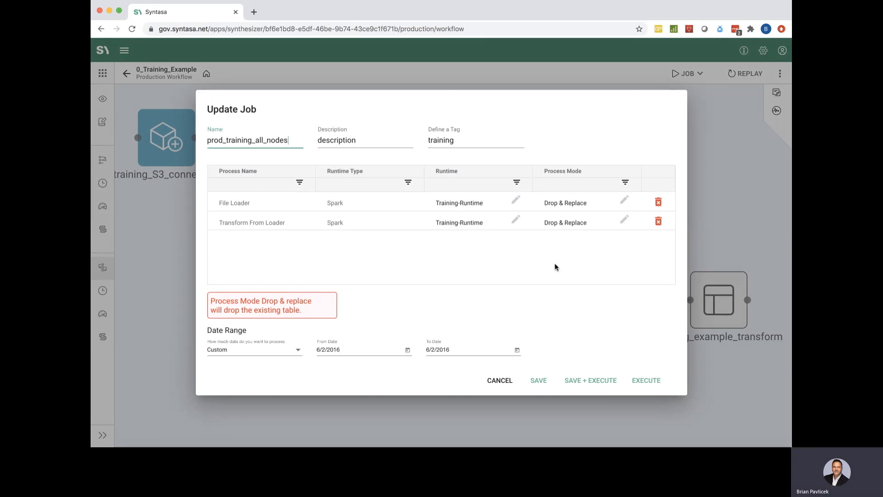
double_click(562, 203)
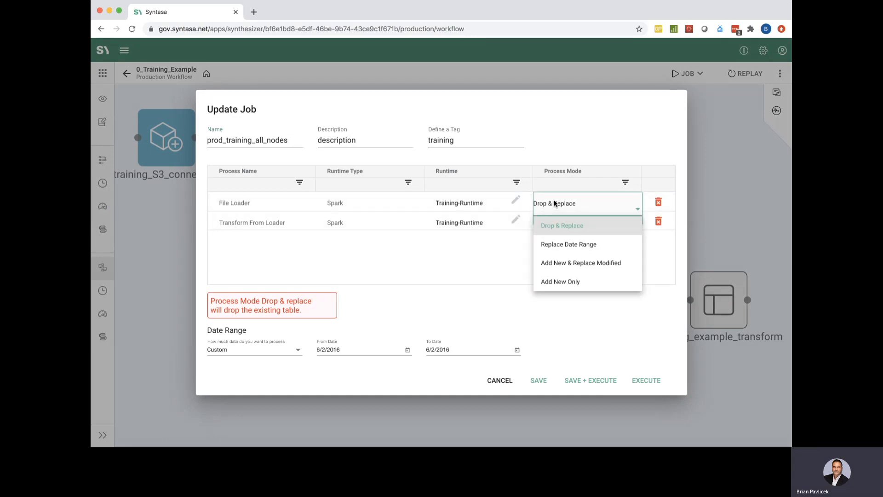
click(569, 245)
double_click(569, 223)
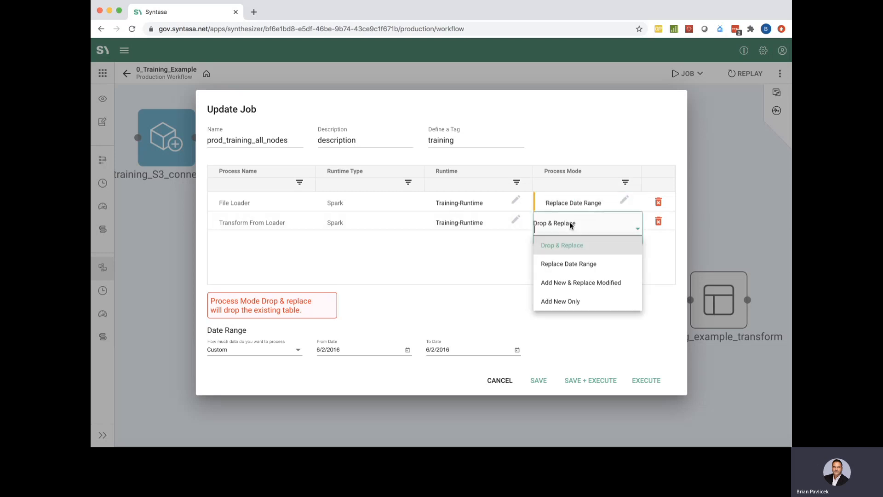
click(565, 263)
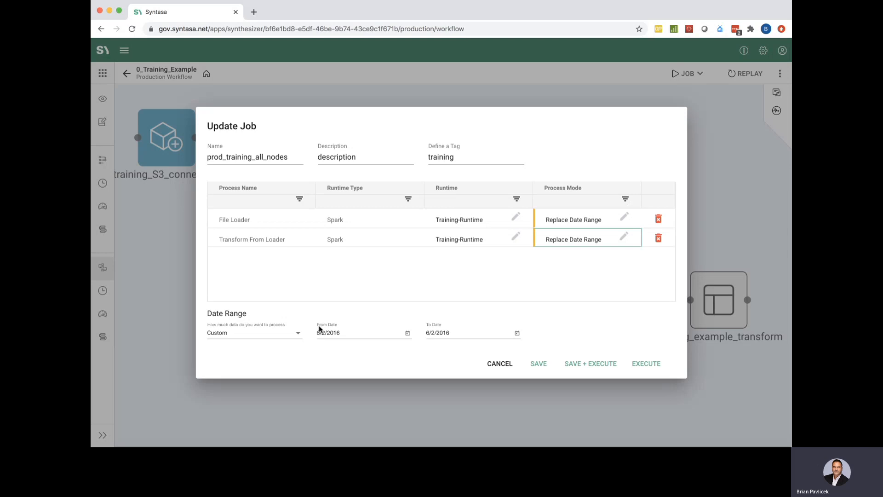
Step: Set the job's custom date range from 6/3/2016 to 6/15/2016, then save and execute the job
click(407, 332)
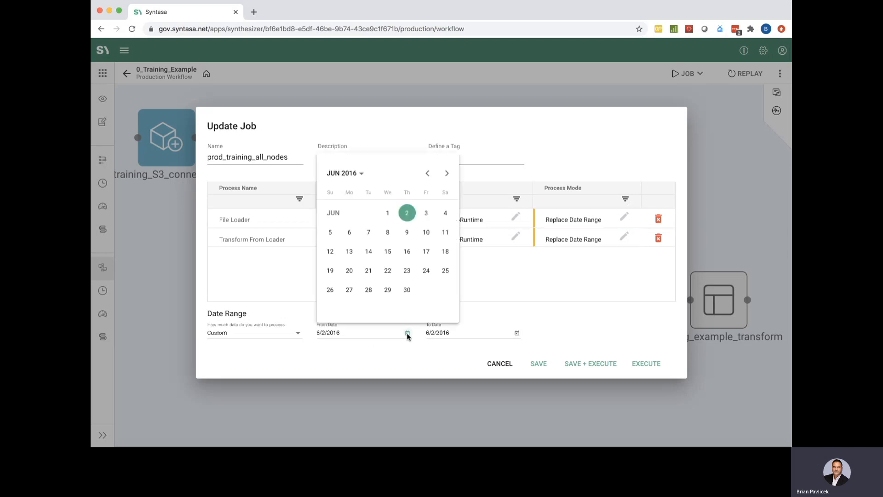
click(428, 215)
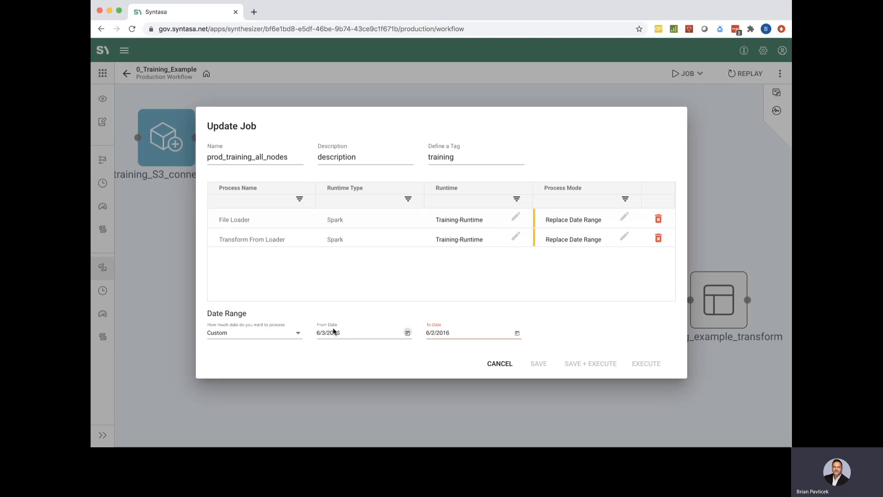
click(516, 332)
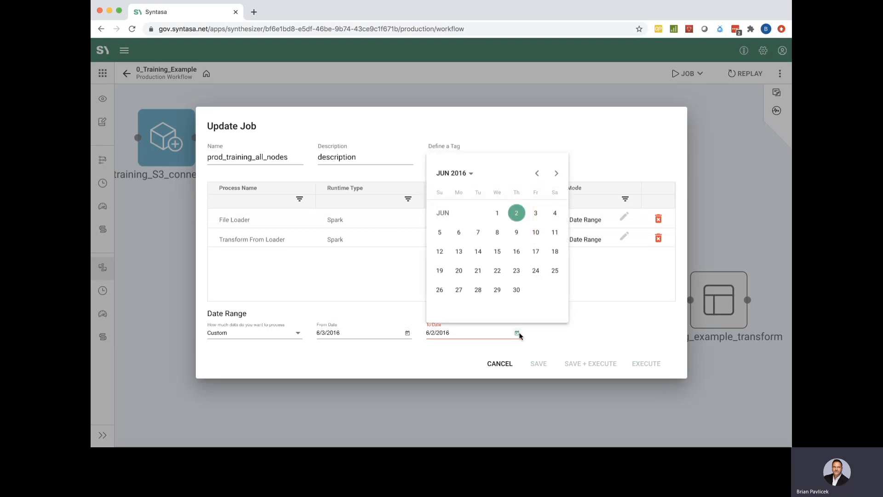
click(497, 252)
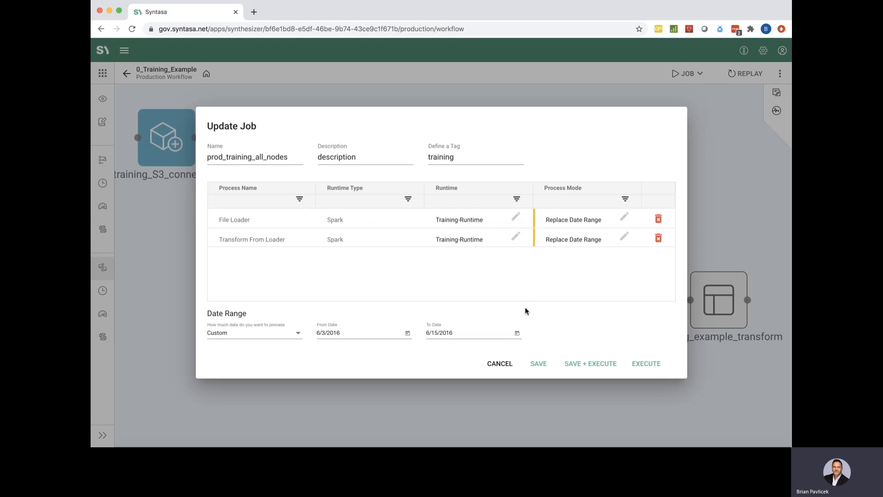
click(592, 364)
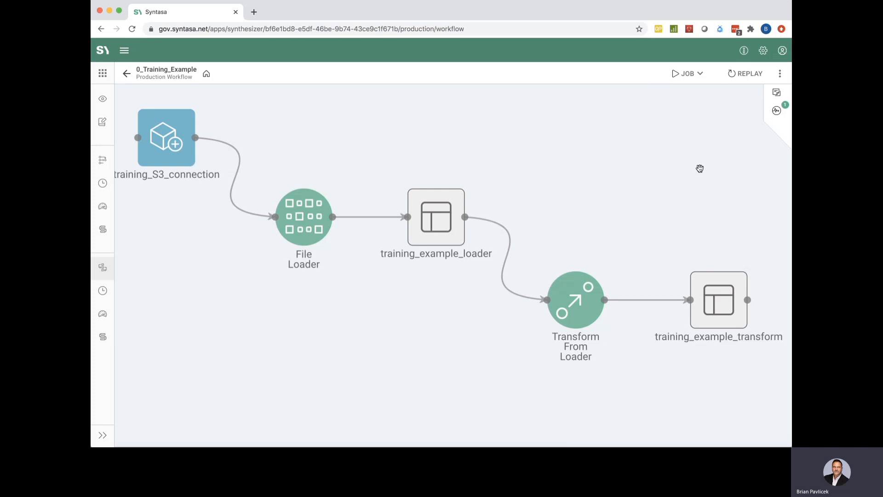
Step: Examine the activity details of the second prod_training_all_nodes run, especially its time span and process statuses
click(777, 111)
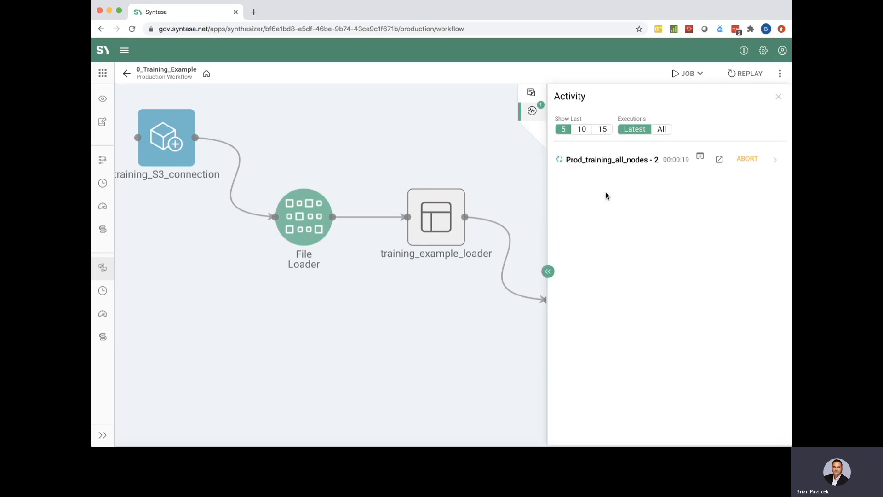
click(775, 160)
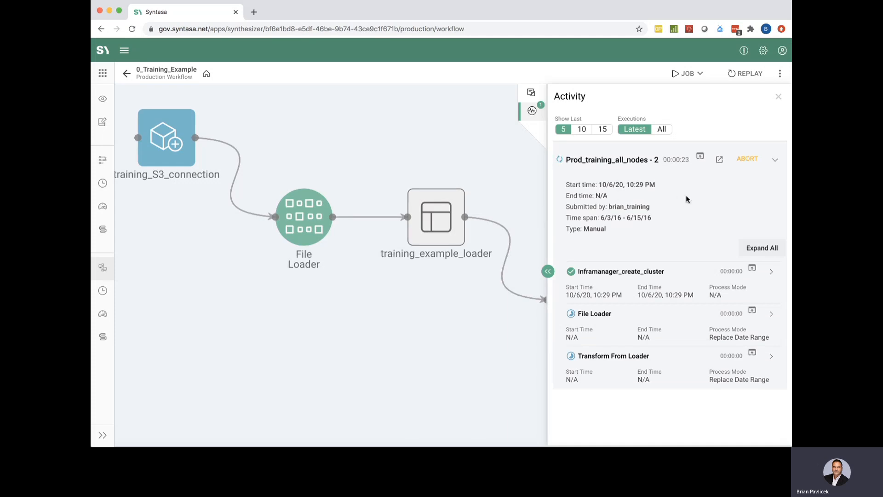
click(783, 161)
click(782, 161)
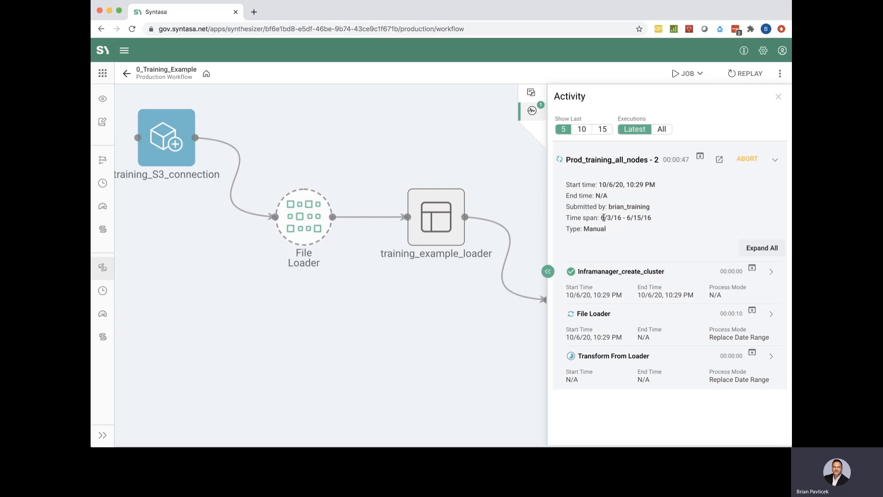
drag(601, 216, 650, 216)
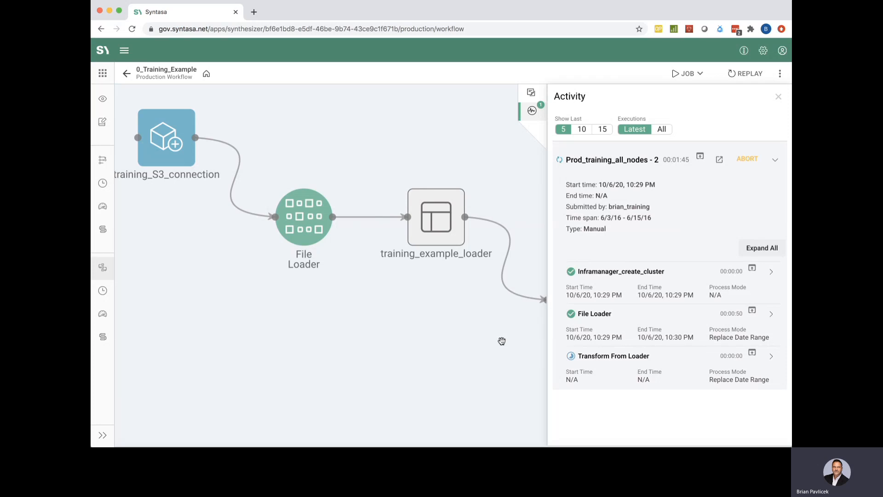
Step: Examine the training_example_loader dataset's schema and its state, comparing the record counts across all processed dates
drag(500, 339, 275, 322)
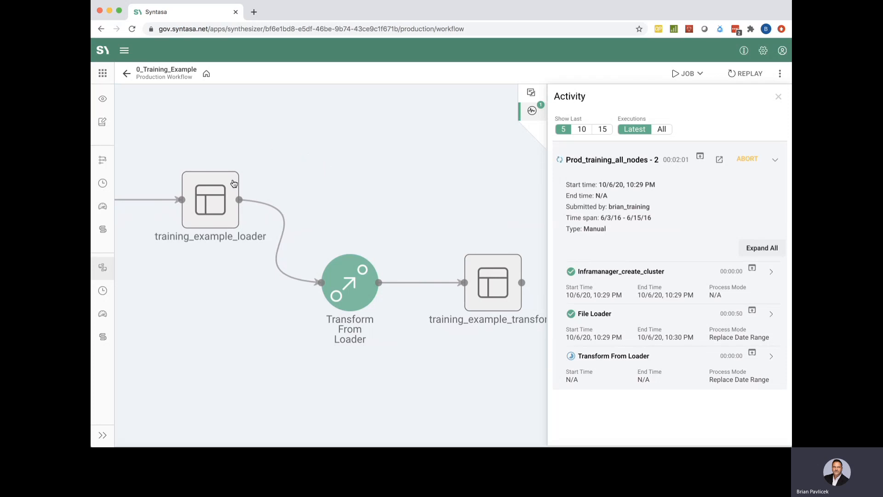
click(220, 193)
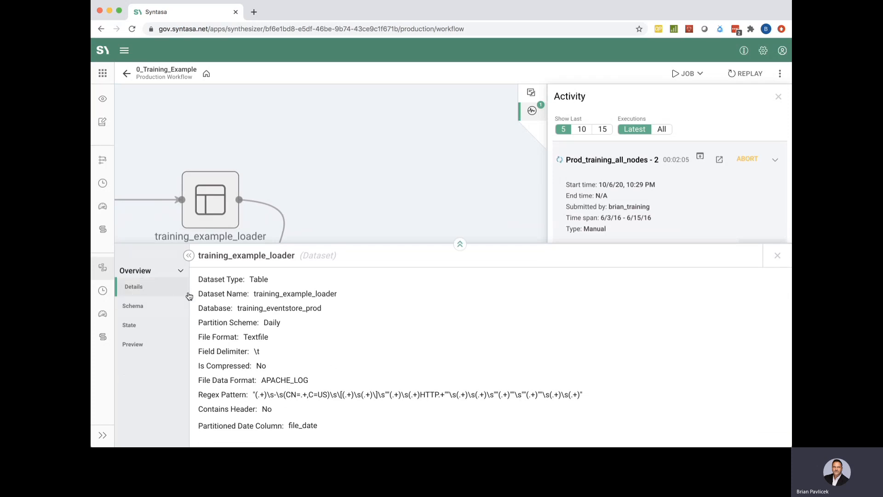
click(153, 304)
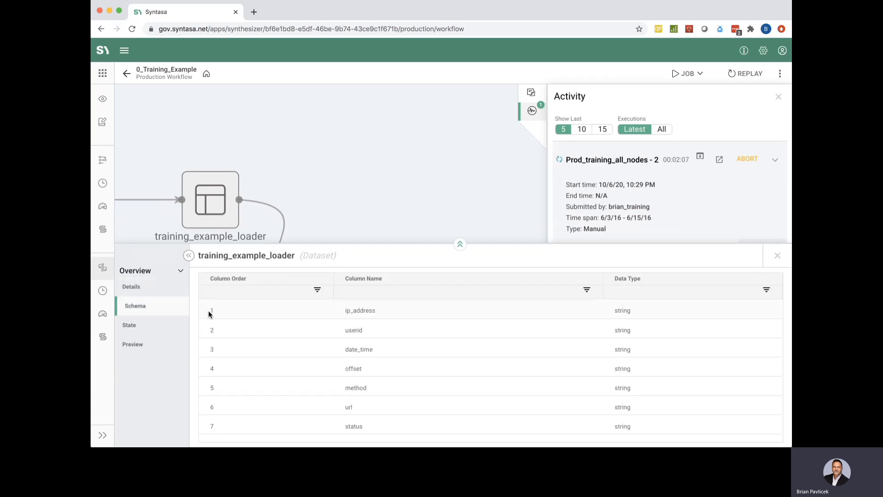
click(130, 325)
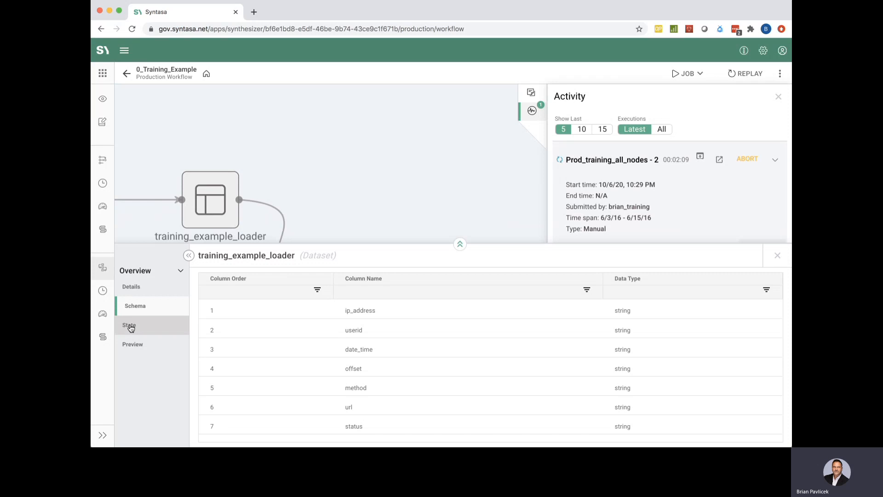
scroll(298, 358, down, 1)
scroll(297, 357, down, 5)
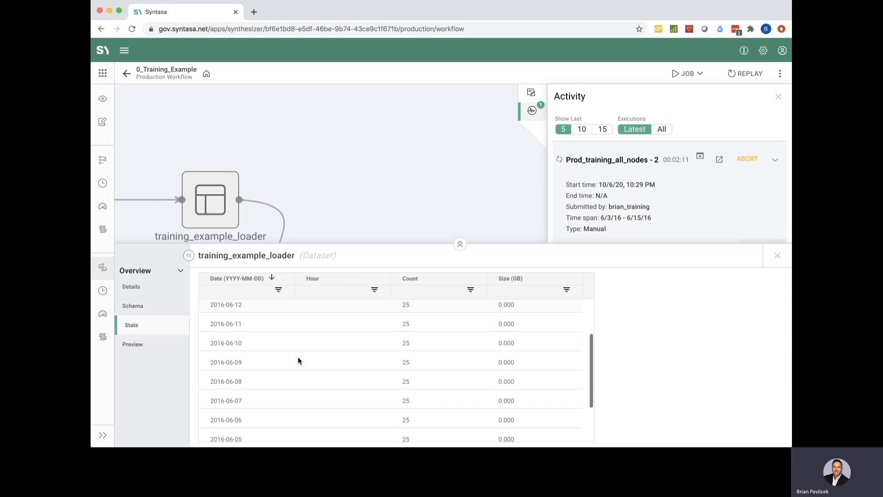
scroll(297, 357, up, 5)
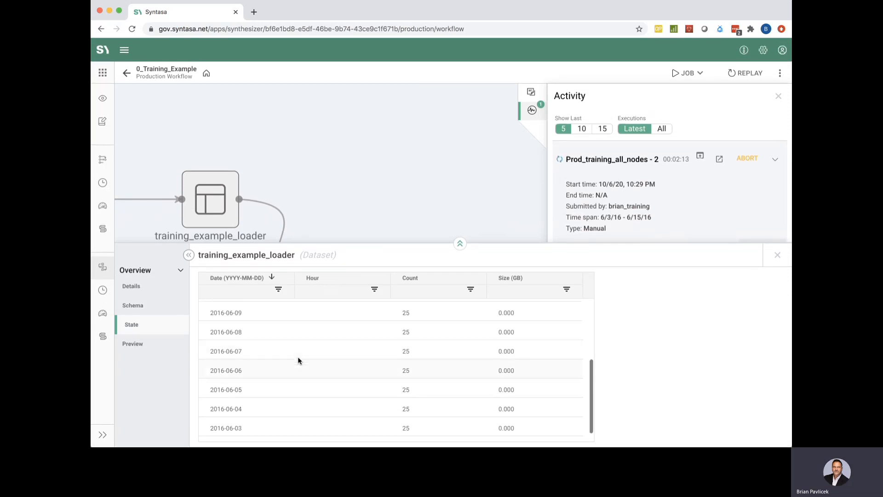
scroll(417, 349, down, 5)
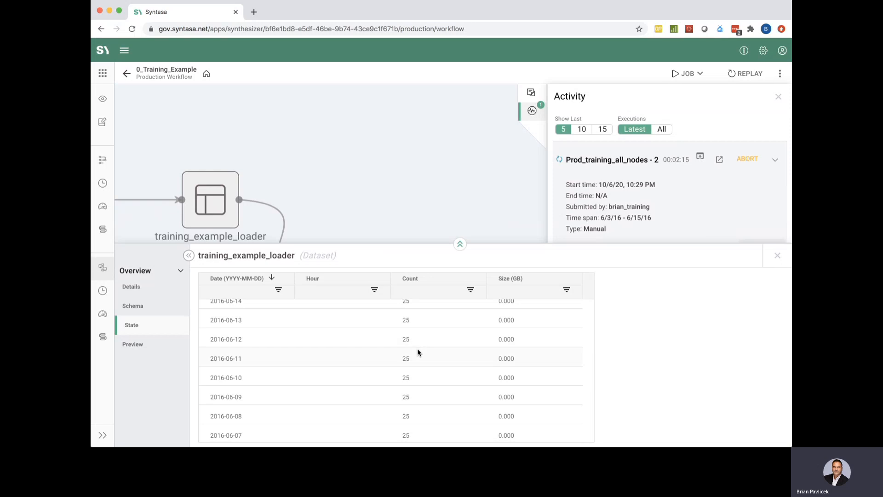
scroll(417, 350, up, 5)
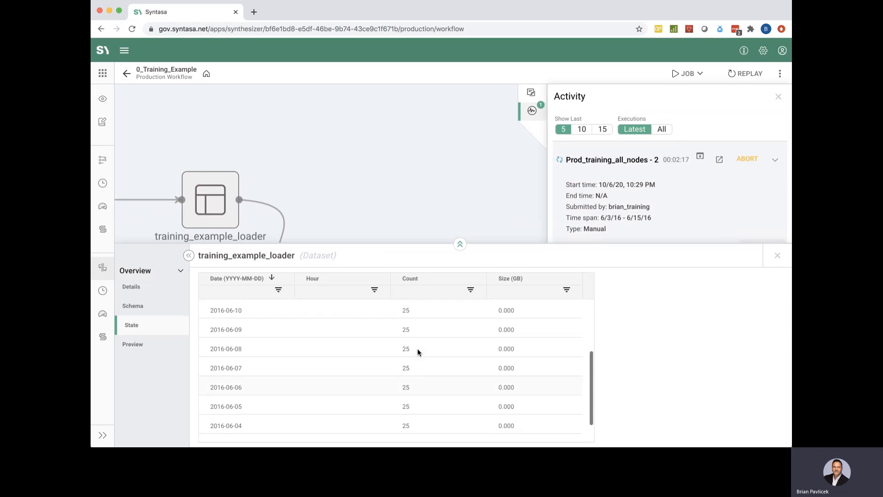
scroll(417, 351, down, 5)
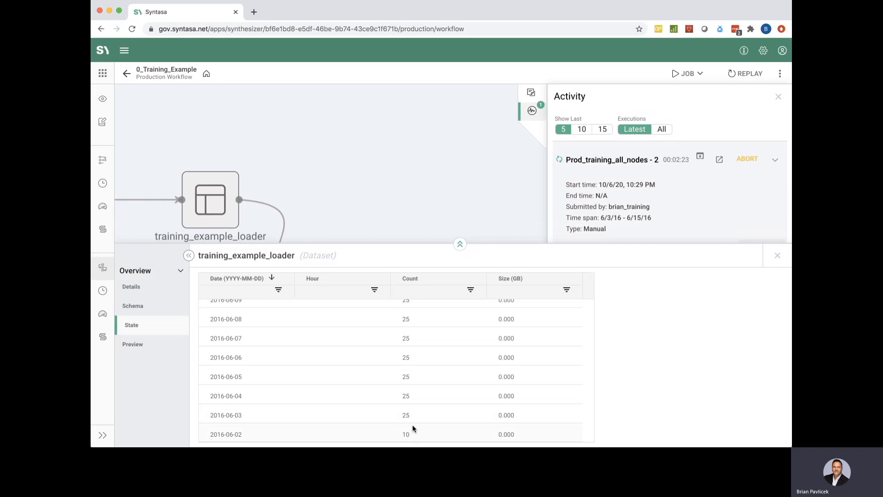
scroll(422, 372, up, 3)
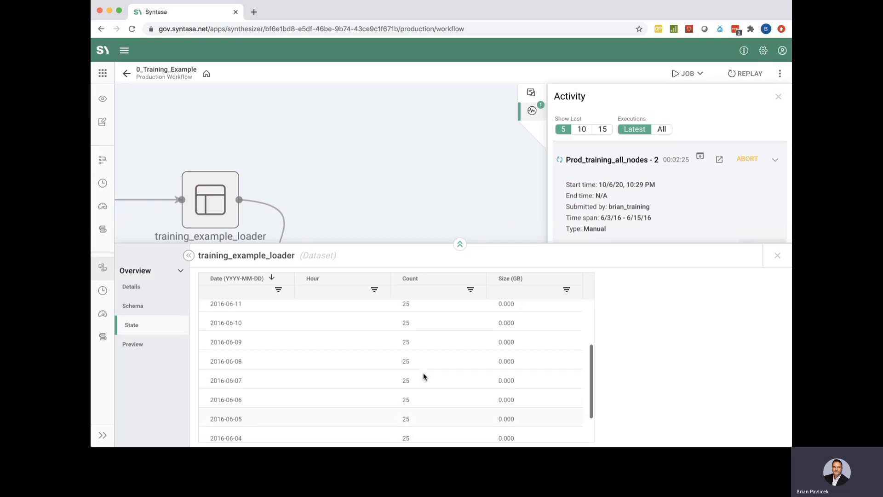
Step: Preview the training_example_loader dataset's records, checking the date_time values and remaining columns, and close the dataset details
click(140, 345)
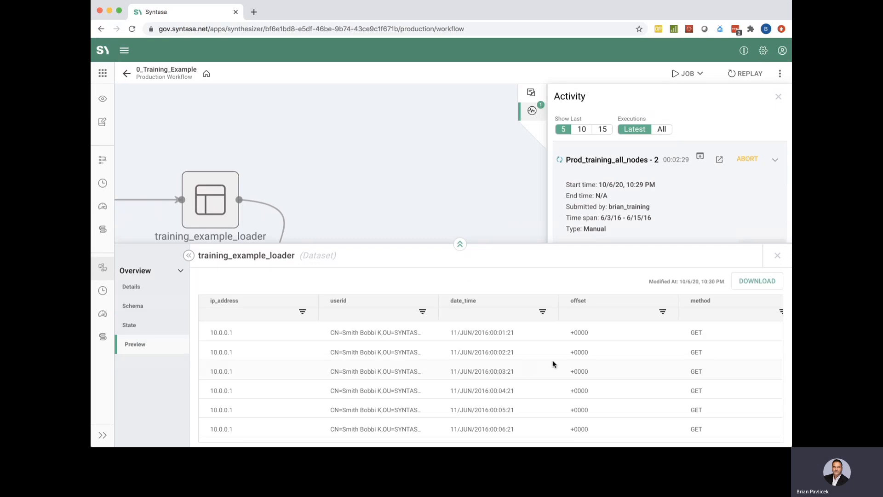
scroll(553, 363, right, 8)
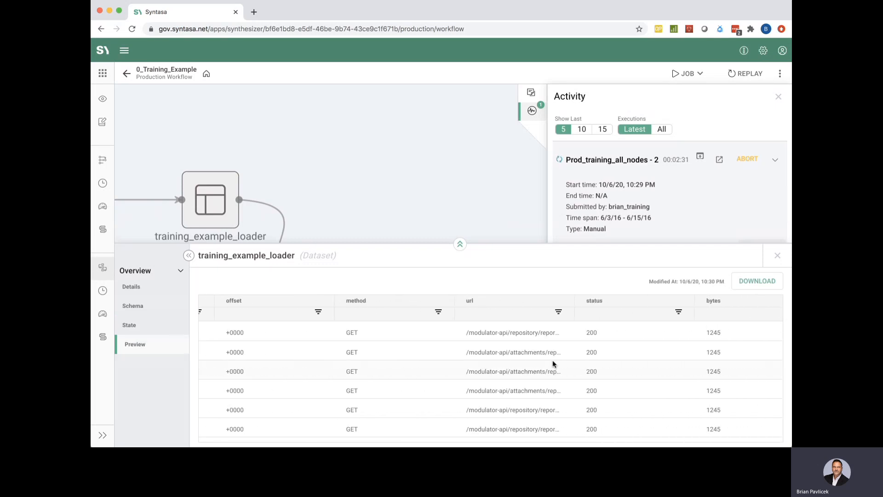
scroll(553, 363, down, 5)
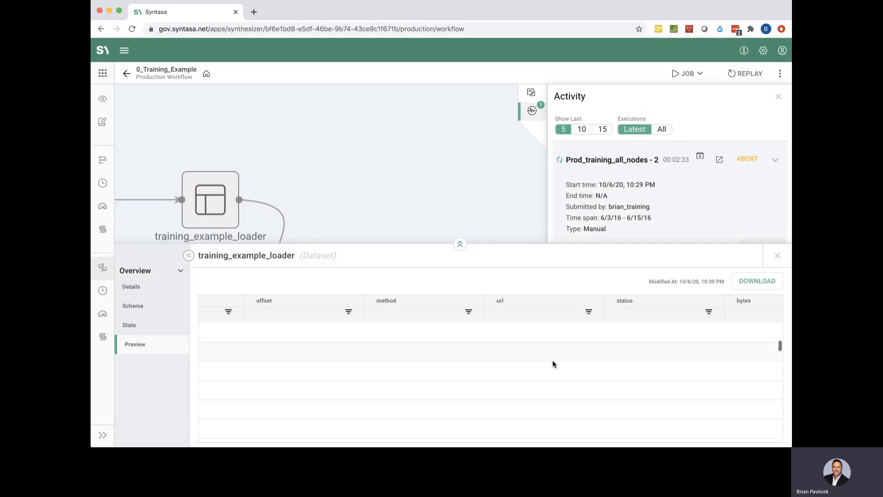
scroll(412, 382, left, 5)
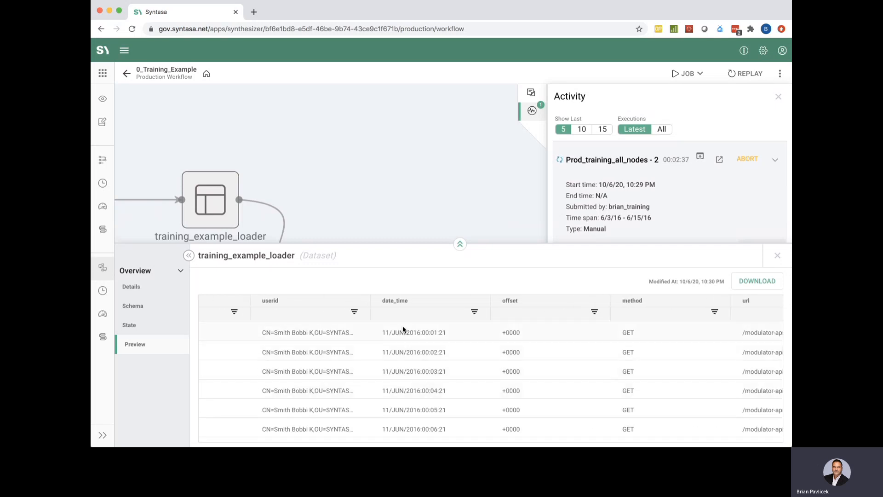
drag(382, 334, 389, 334)
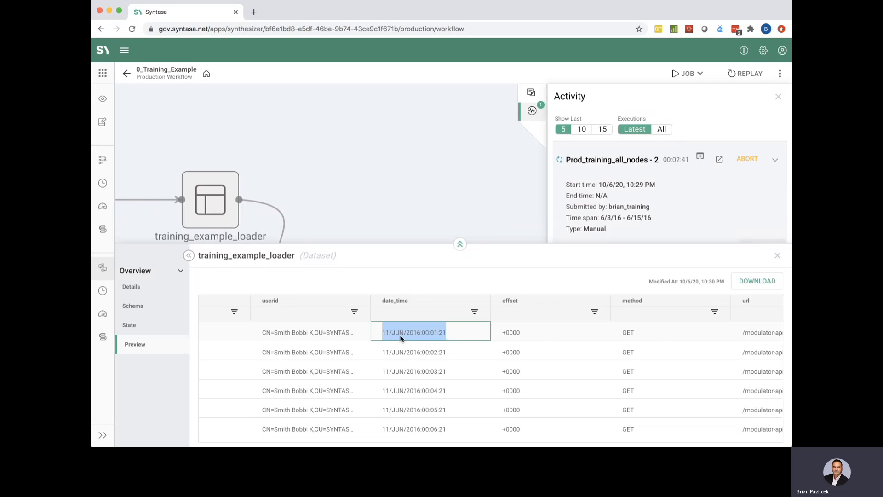
click(413, 272)
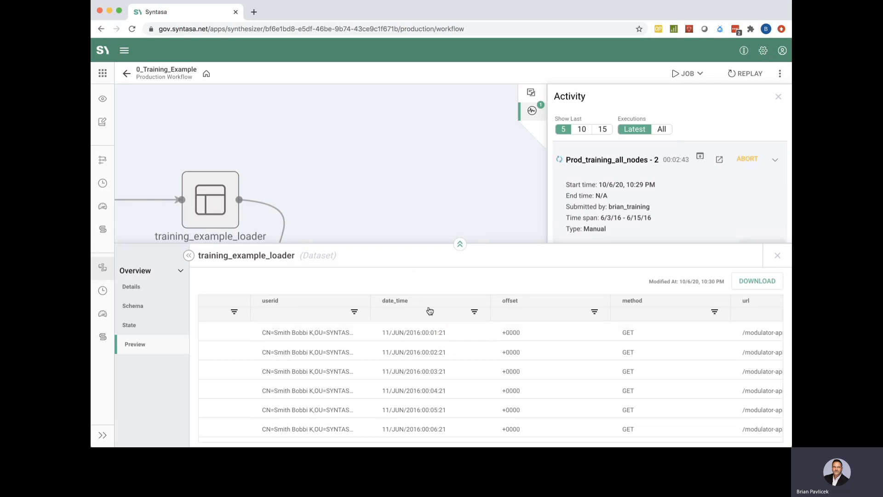
click(778, 256)
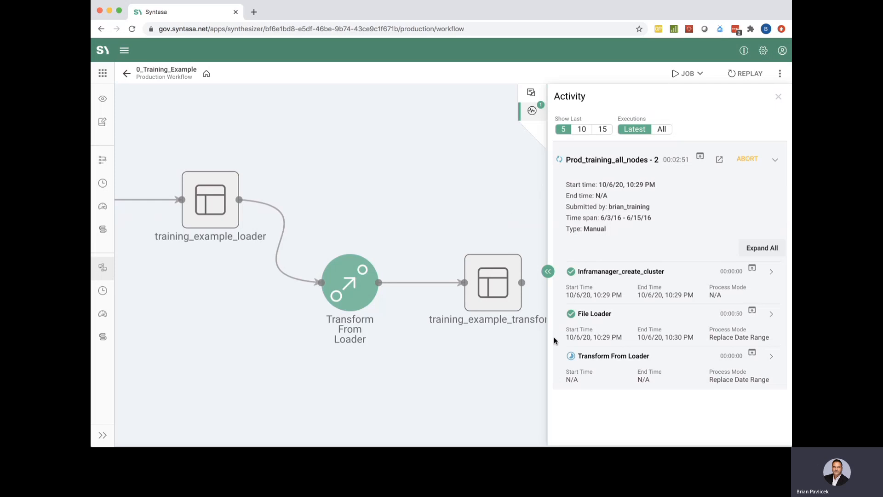
Step: Expand the Transform From Loader activity details and review the File Loader execution logs for the dates processed
click(771, 356)
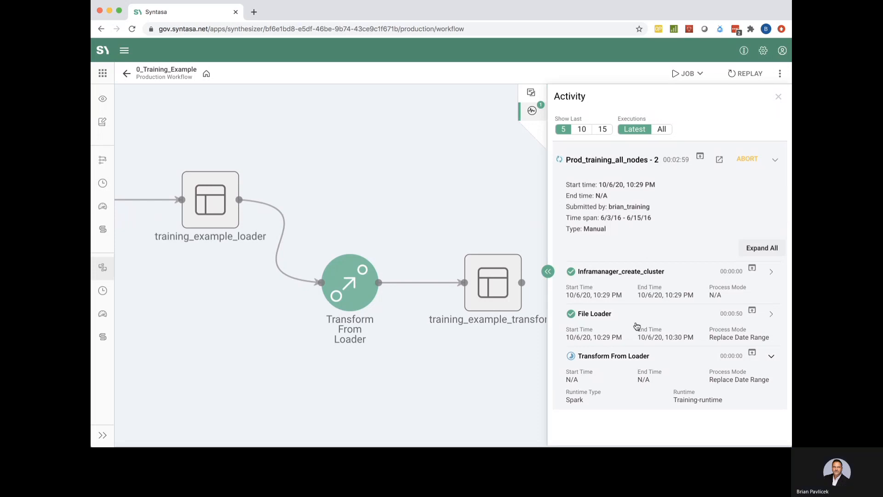
click(752, 314)
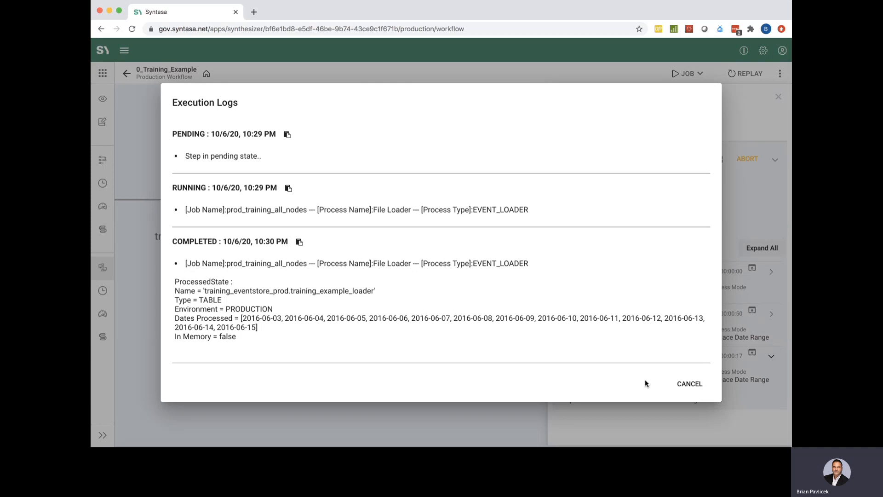
click(689, 384)
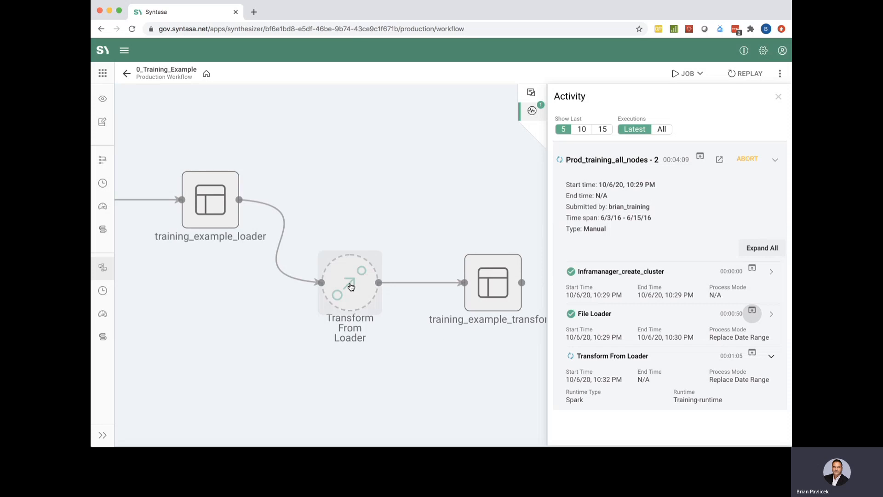
Step: Look at the workflow's notes, expanding the process notes for File Loader and Transform From Loader
drag(416, 338, 382, 311)
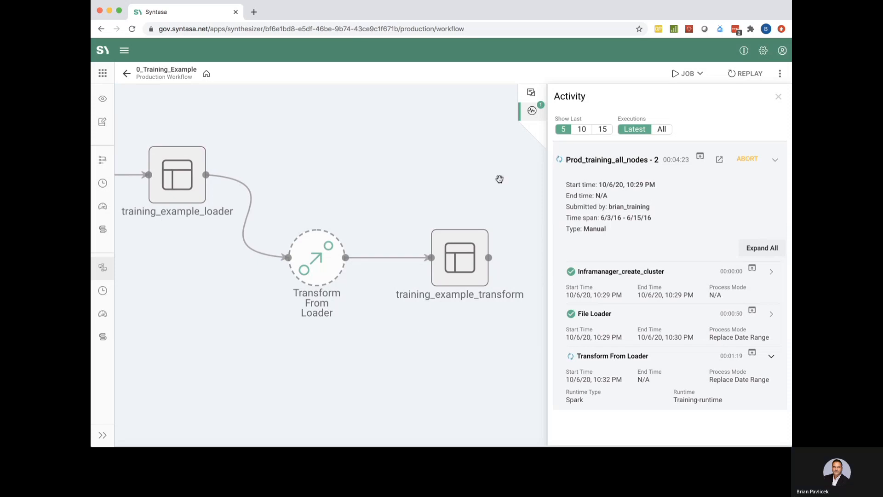
click(532, 92)
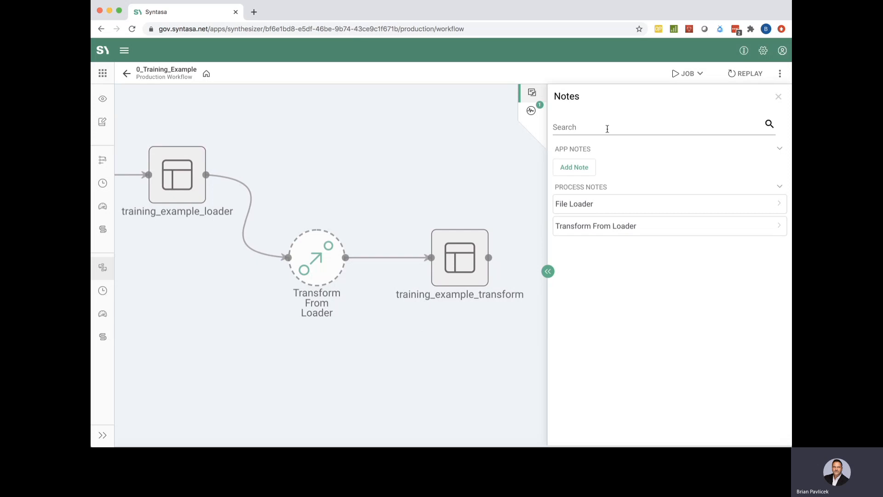
click(617, 205)
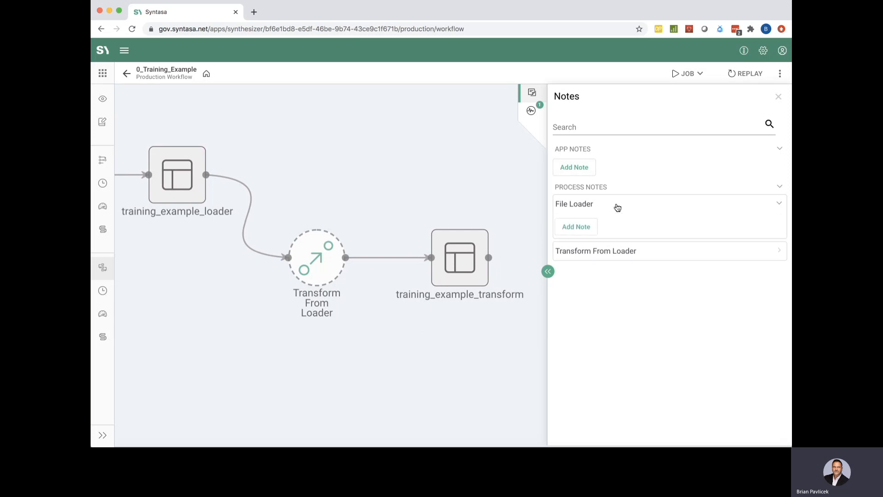
click(631, 249)
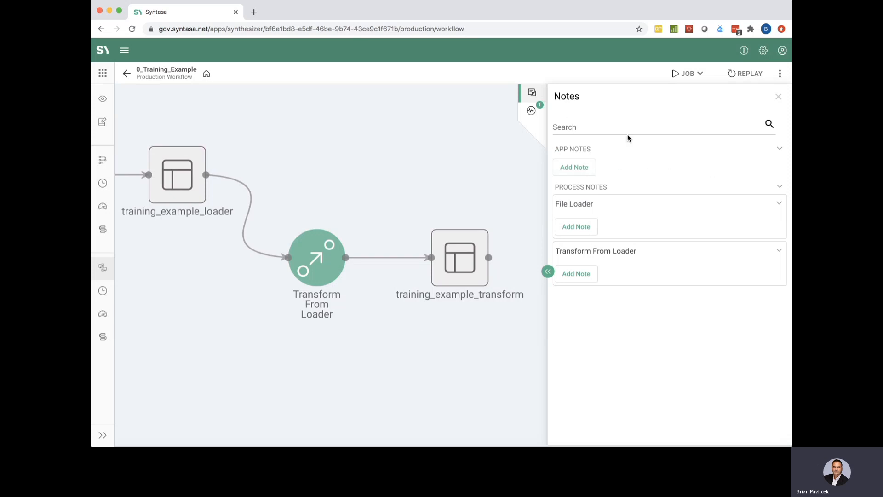
Step: Check the process statuses of the second prod_training_all_nodes run in the activity details, and close them
click(531, 110)
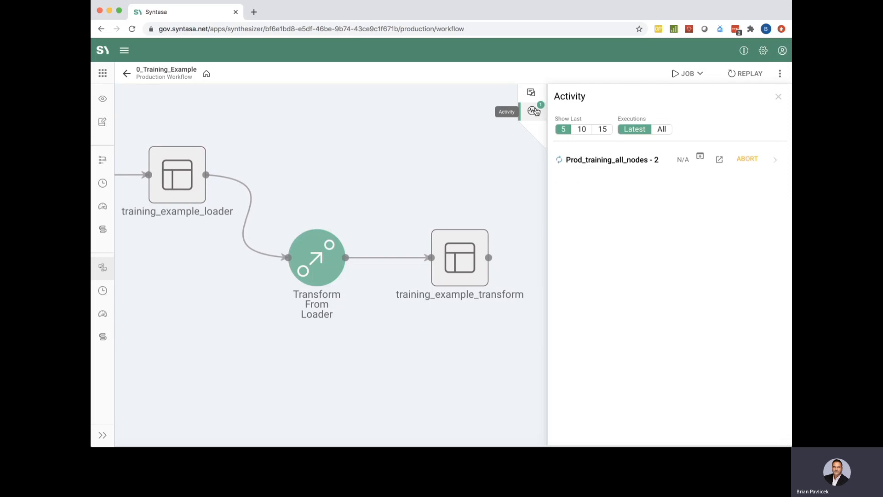
click(775, 159)
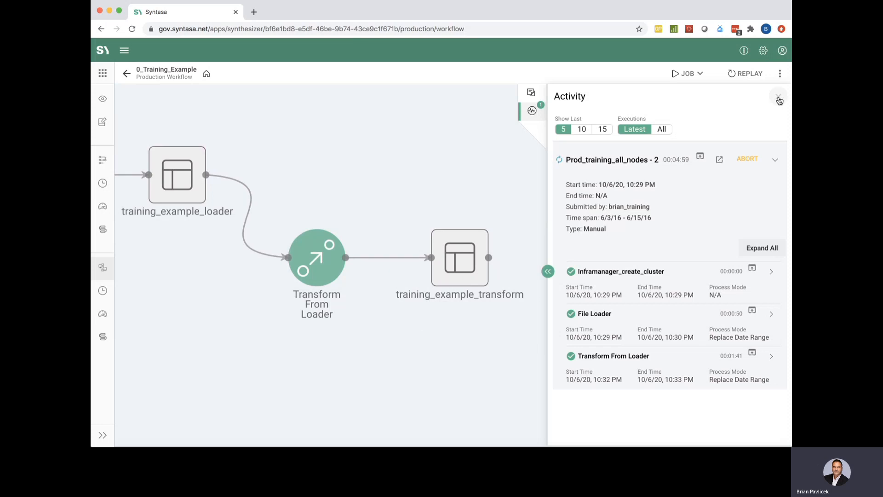
click(778, 97)
Step: Examine the training_example_transform dataset's state and preview, including its file_date values, and return to the apps overview
click(463, 247)
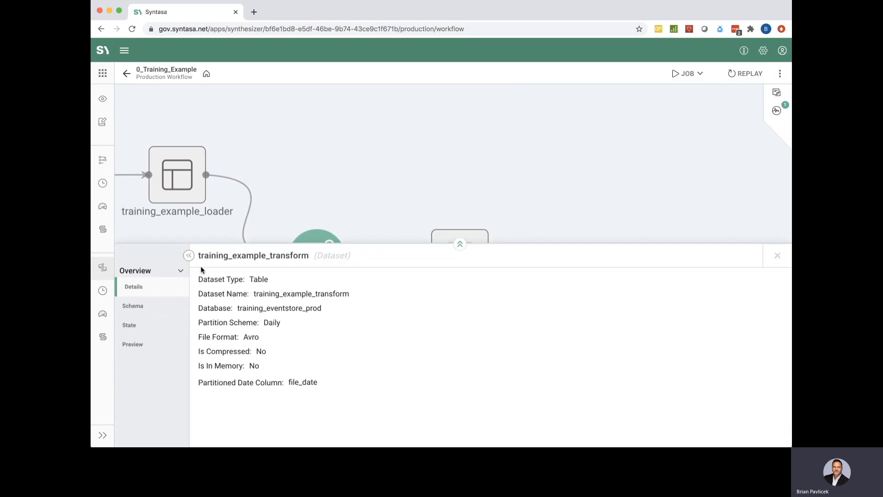
click(131, 328)
scroll(290, 349, down, 3)
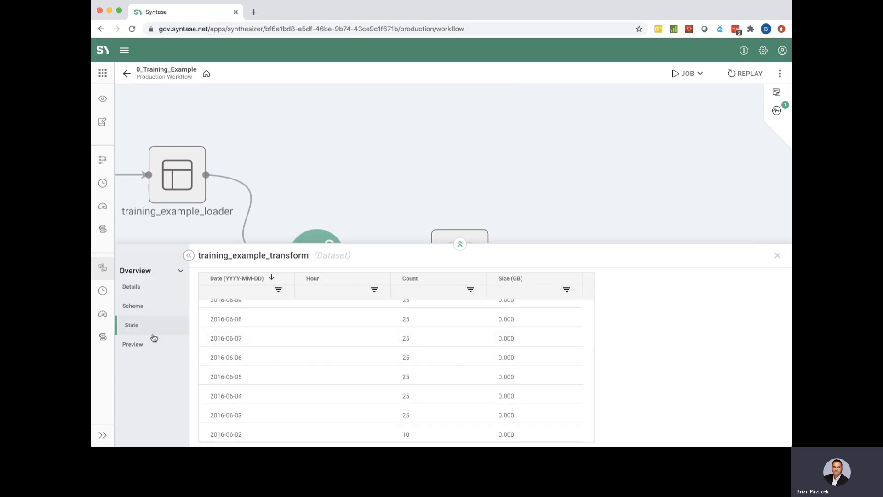
click(134, 344)
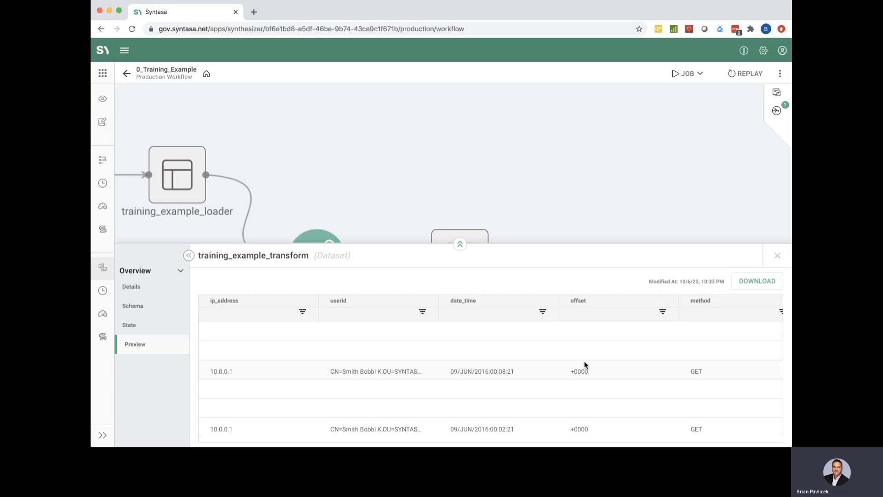
scroll(584, 364, right, 15)
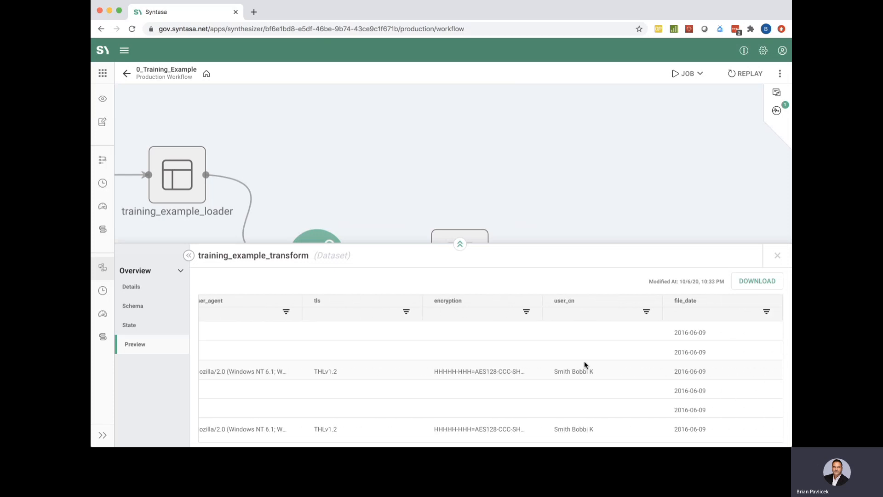
scroll(584, 364, down, 5)
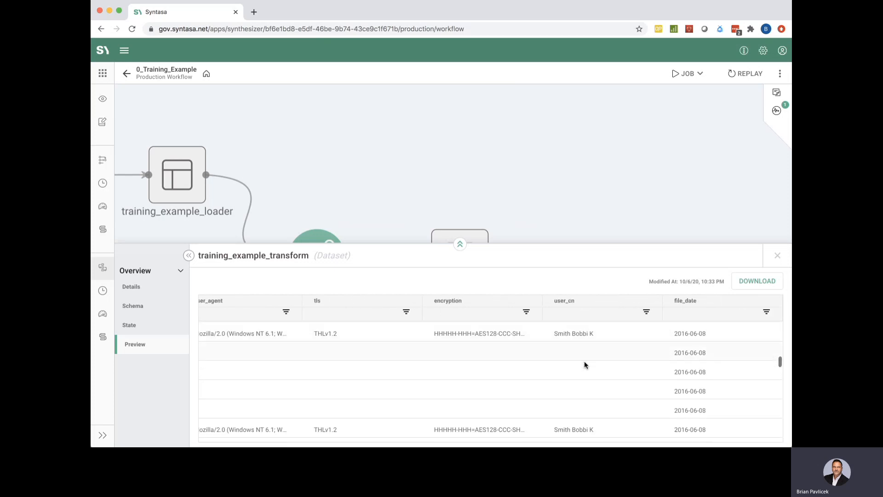
scroll(585, 364, up, 4)
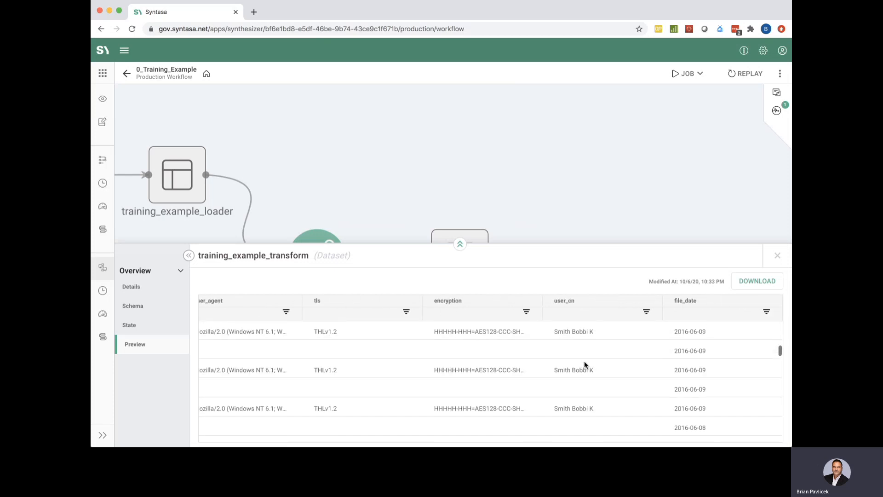
click(777, 256)
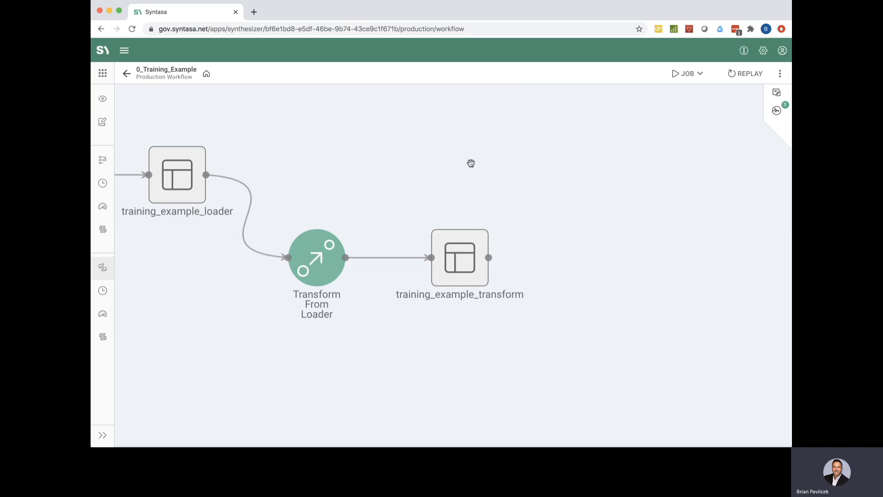
click(128, 74)
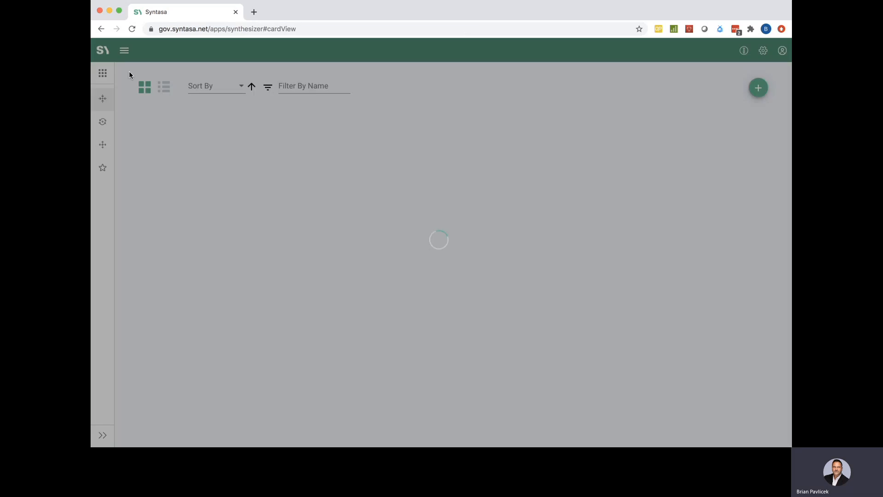